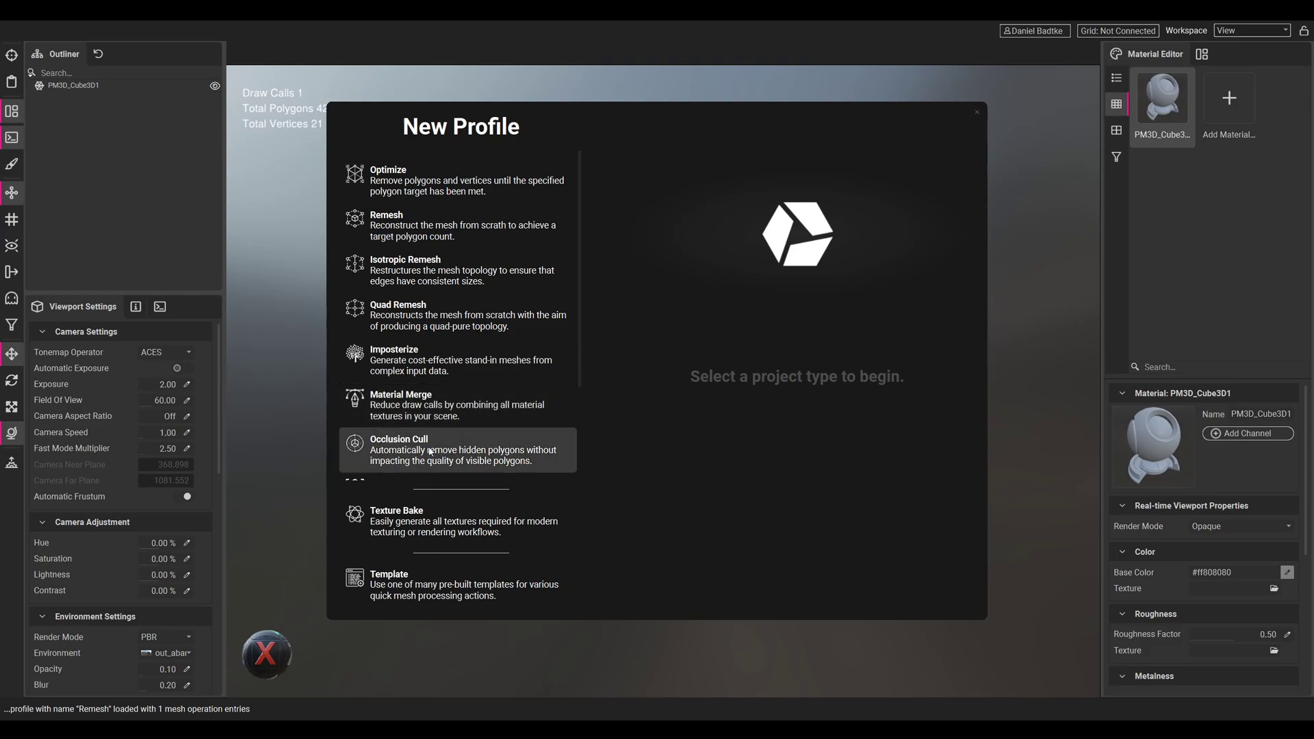
Create a new Remesh profile without using a template.
scroll(446, 504, down, 2)
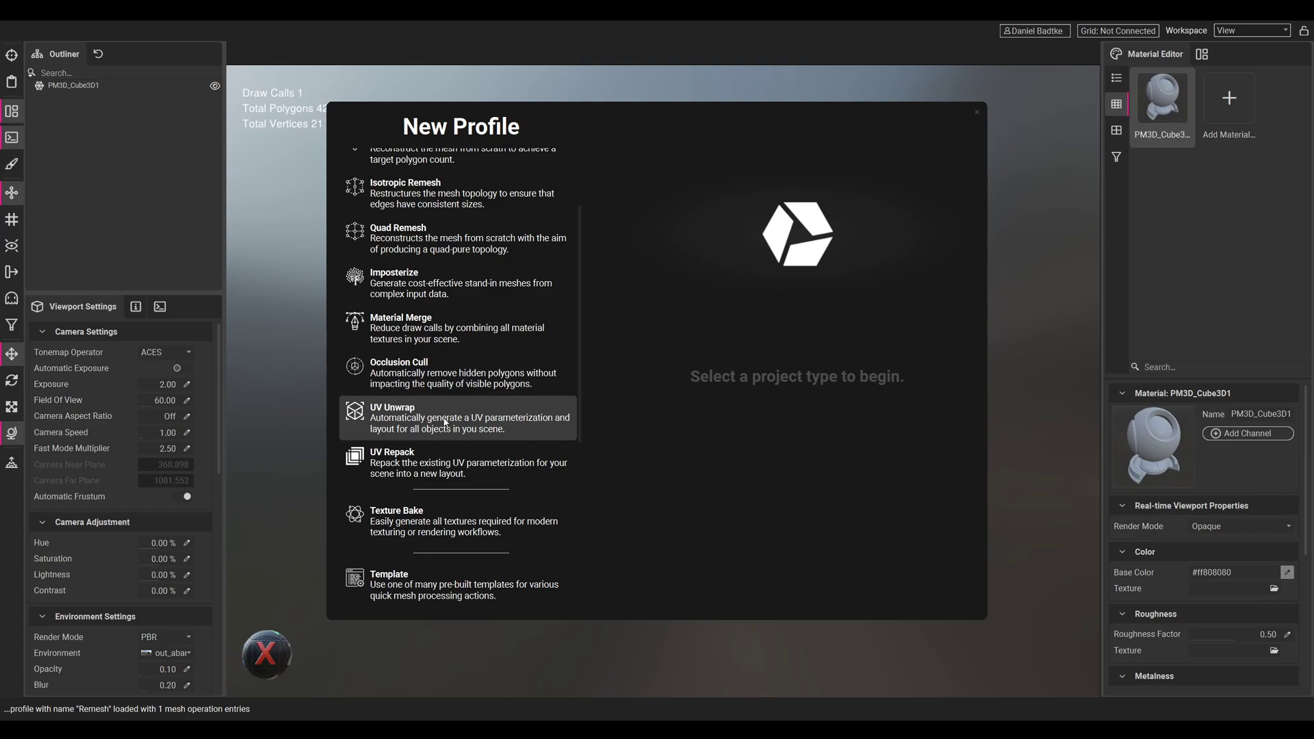
scroll(455, 422, down, 1)
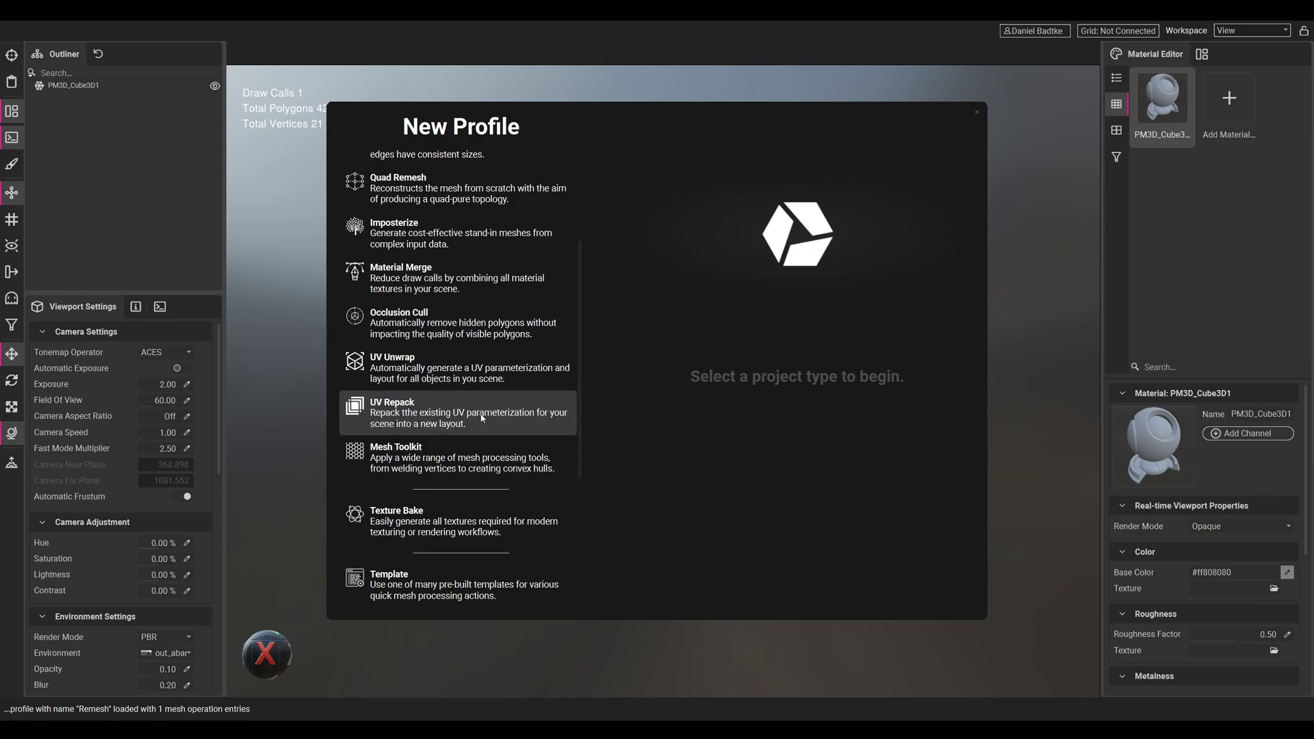
scroll(425, 237, up, 3)
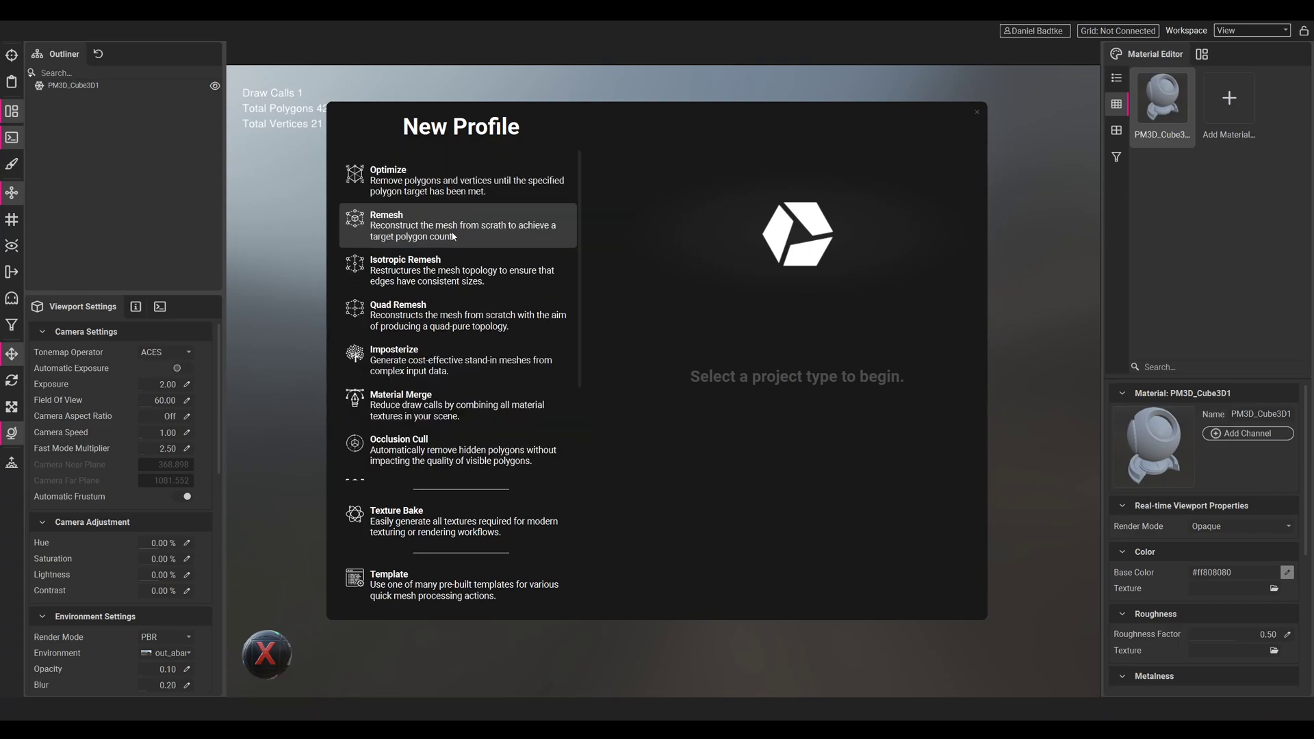
click(452, 236)
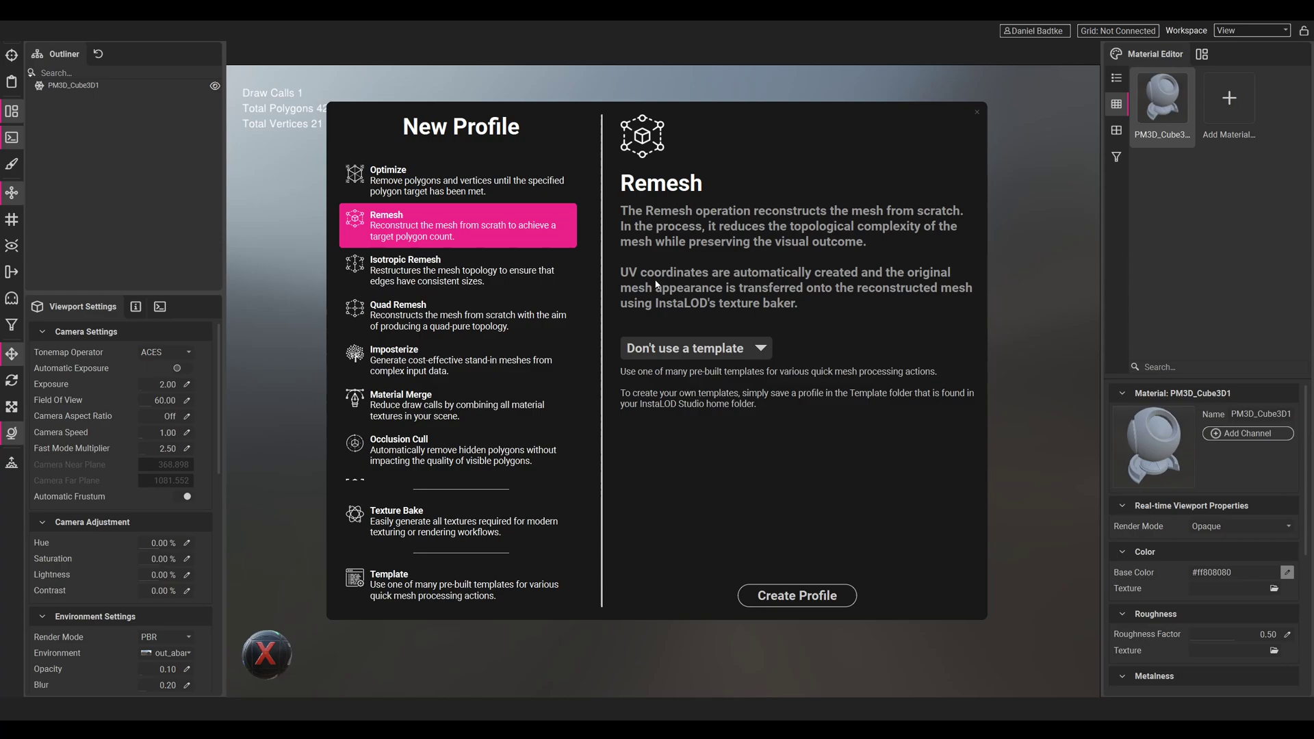
click(789, 597)
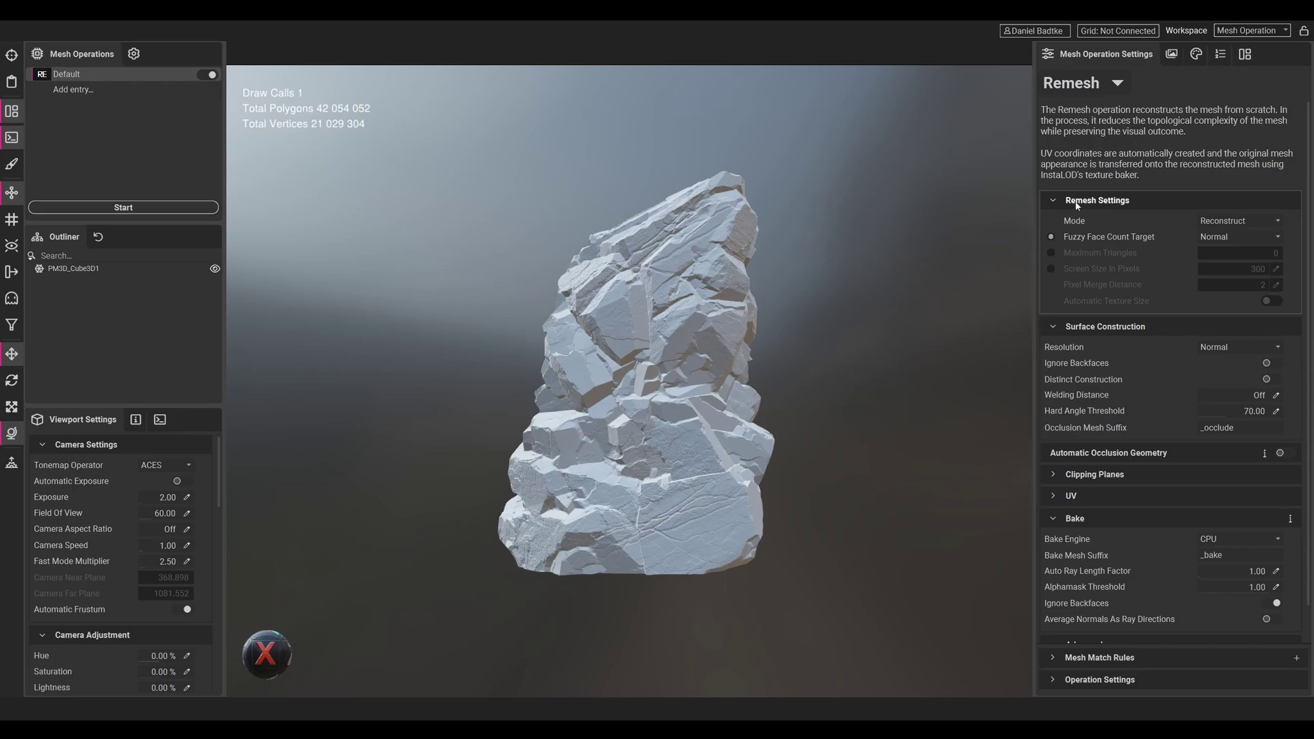
Keep the remesh mode on Reconstruct and select the rock mesh to check its existing UVs.
click(1246, 224)
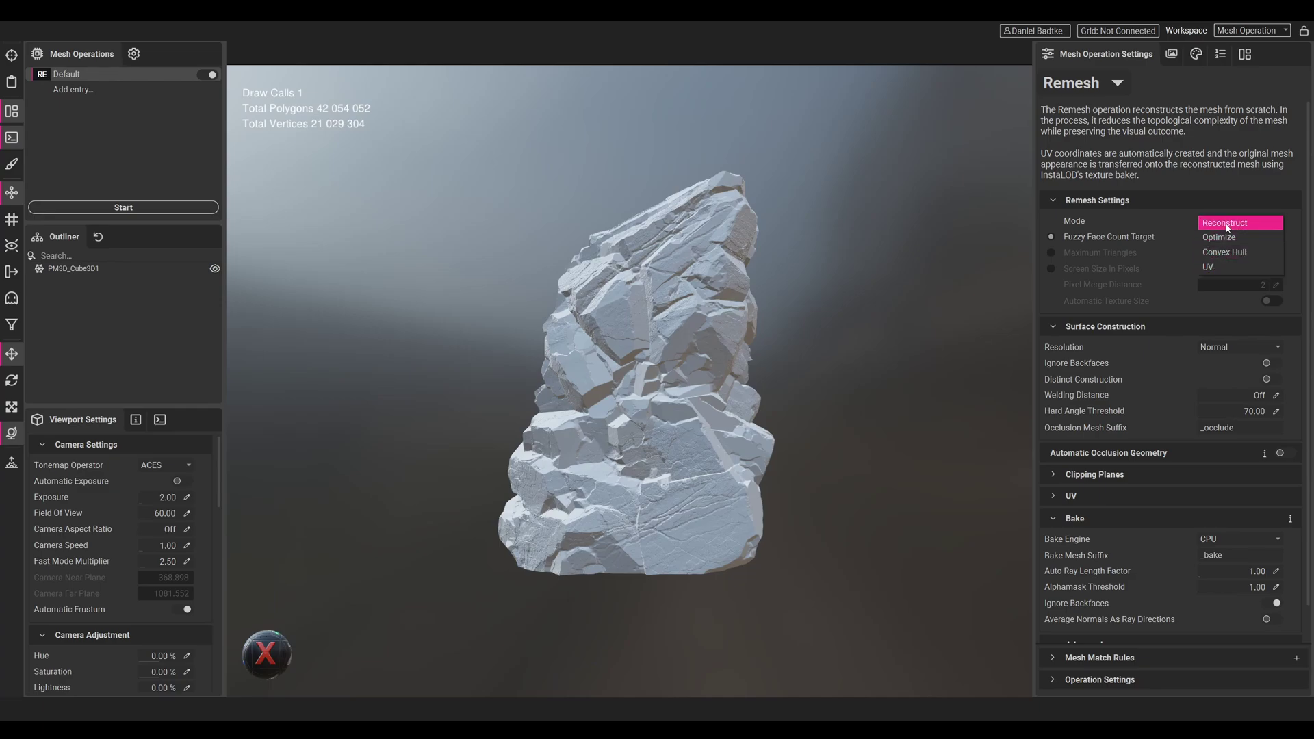
click(1227, 226)
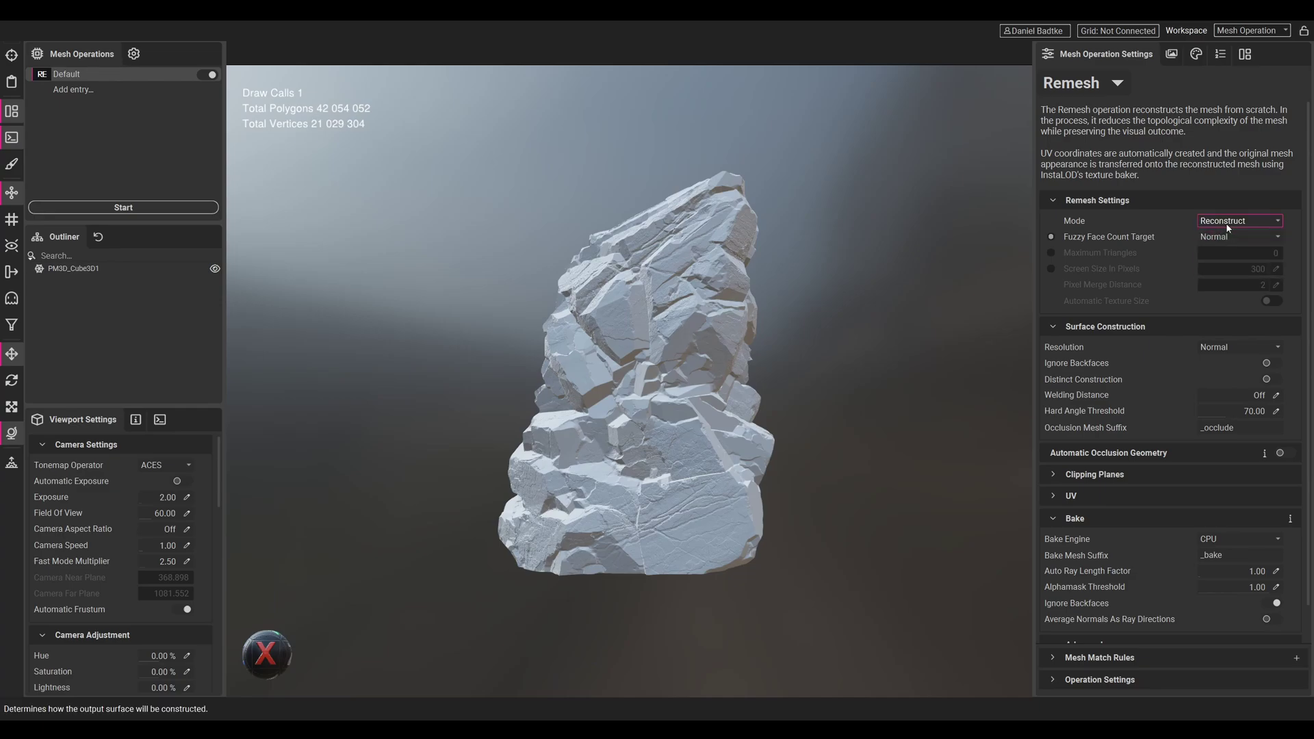
click(1244, 54)
click(710, 301)
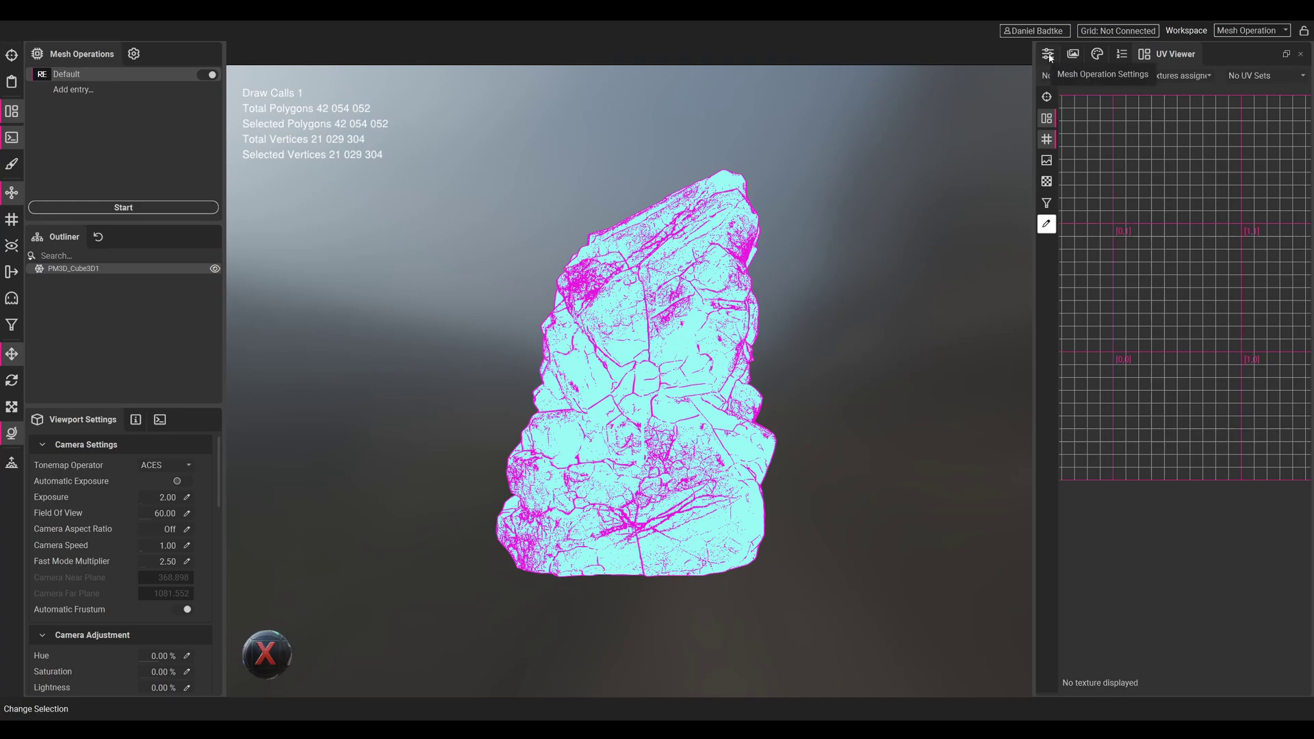
click(1048, 55)
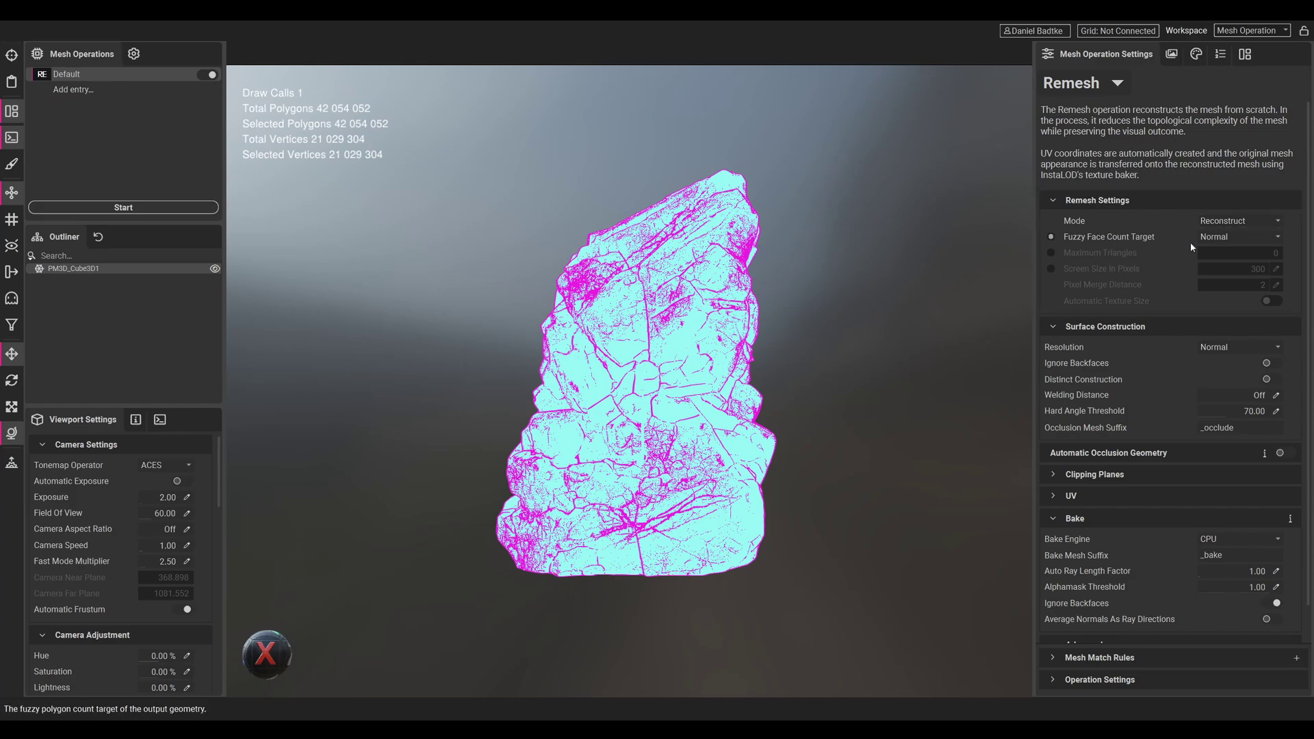
Keep the fuzzy face count target on Normal and set the bake engine to GPU.
click(1225, 237)
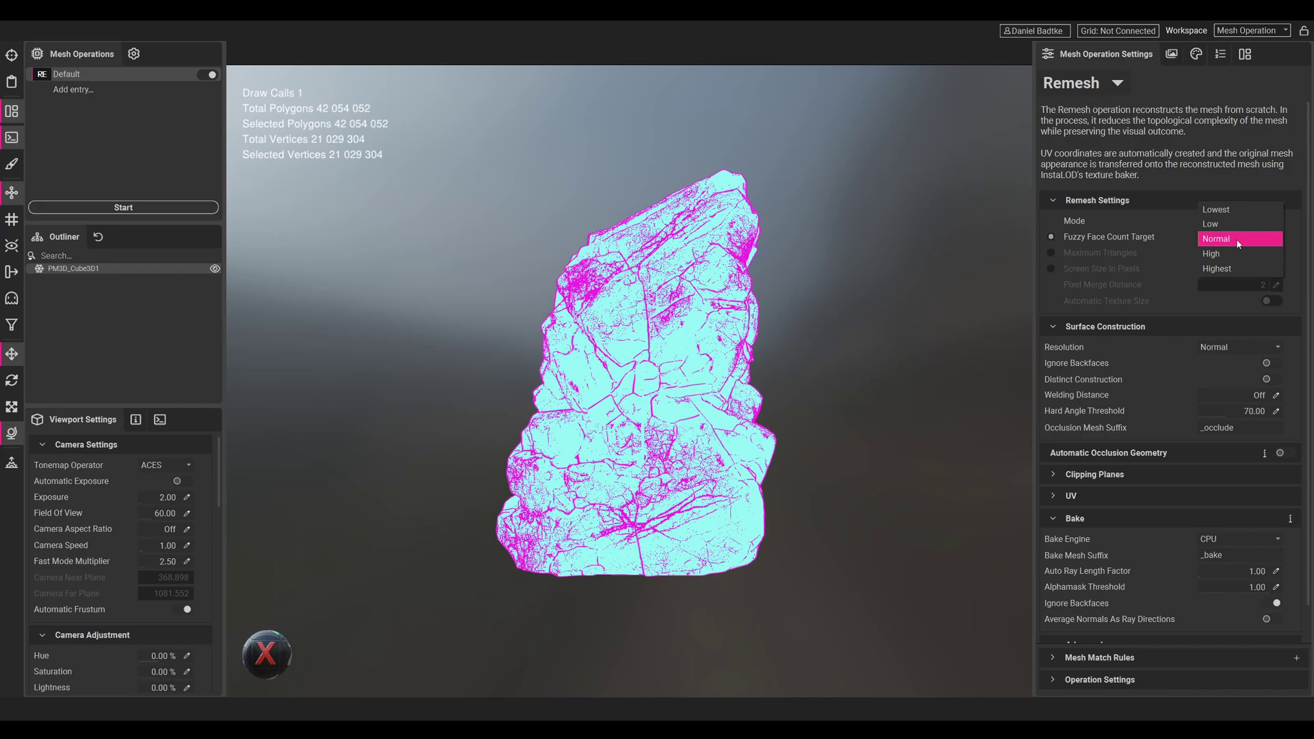
click(1237, 243)
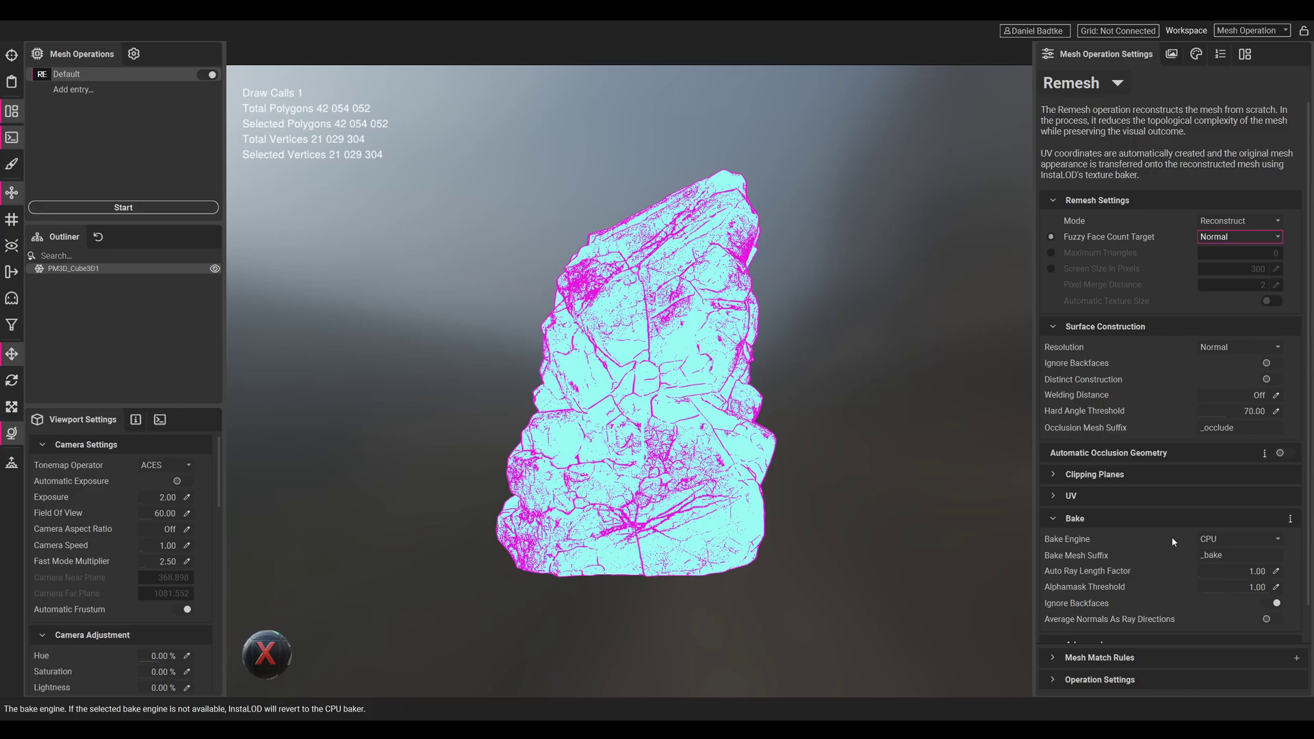
click(1241, 536)
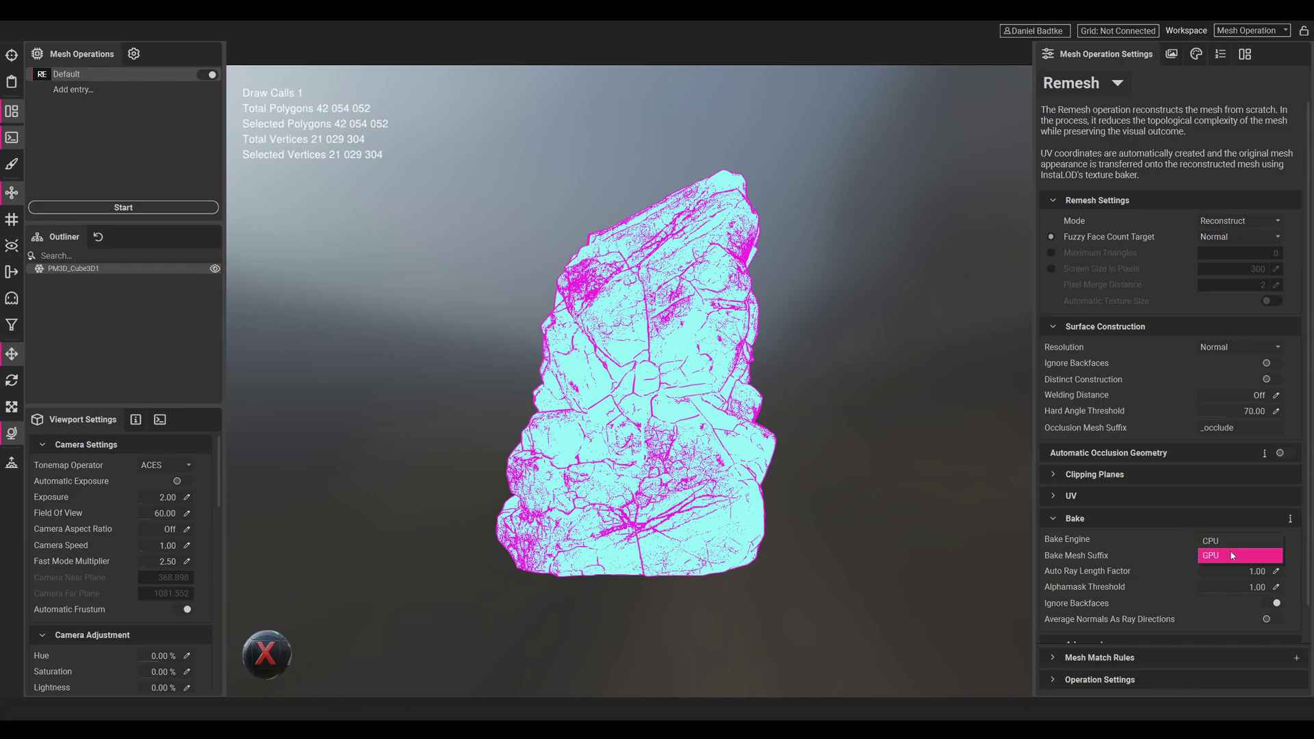
click(1232, 556)
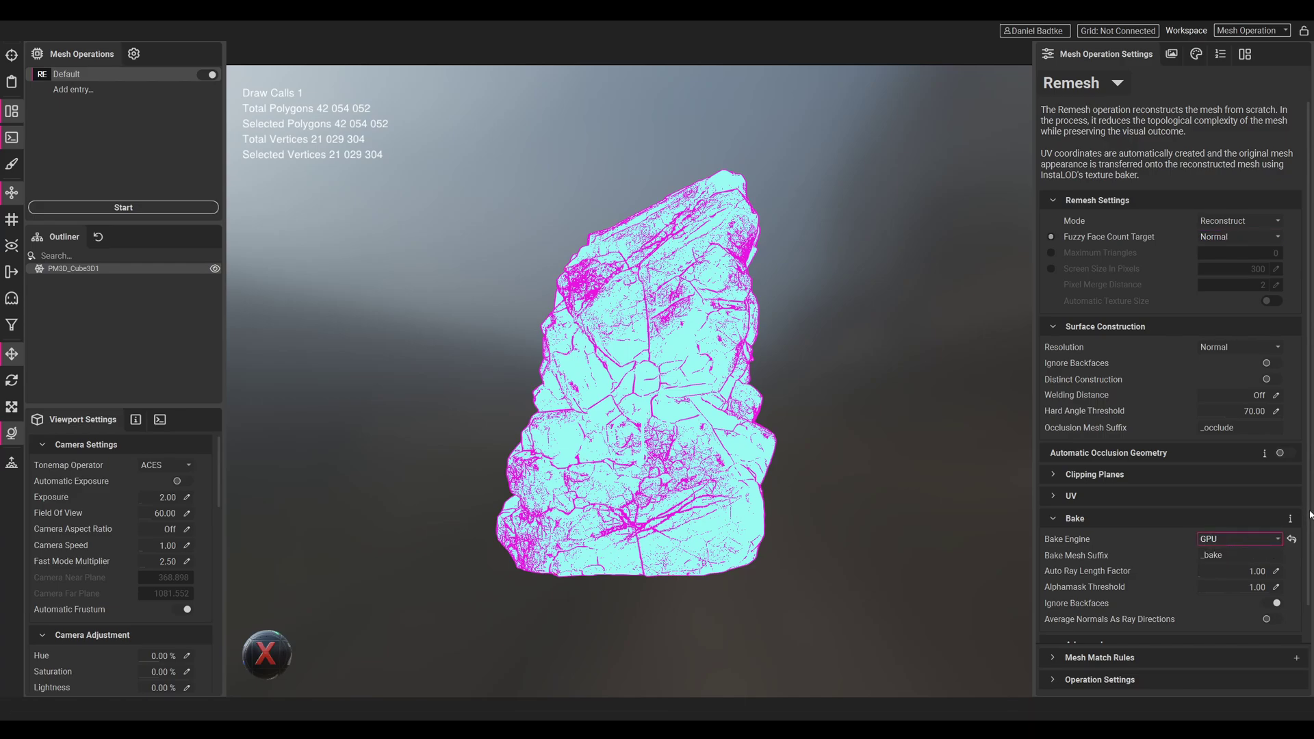
Expand the UV settings, review the unwrap strategies and keep the strategy on Auto.
drag(1311, 515, 1306, 572)
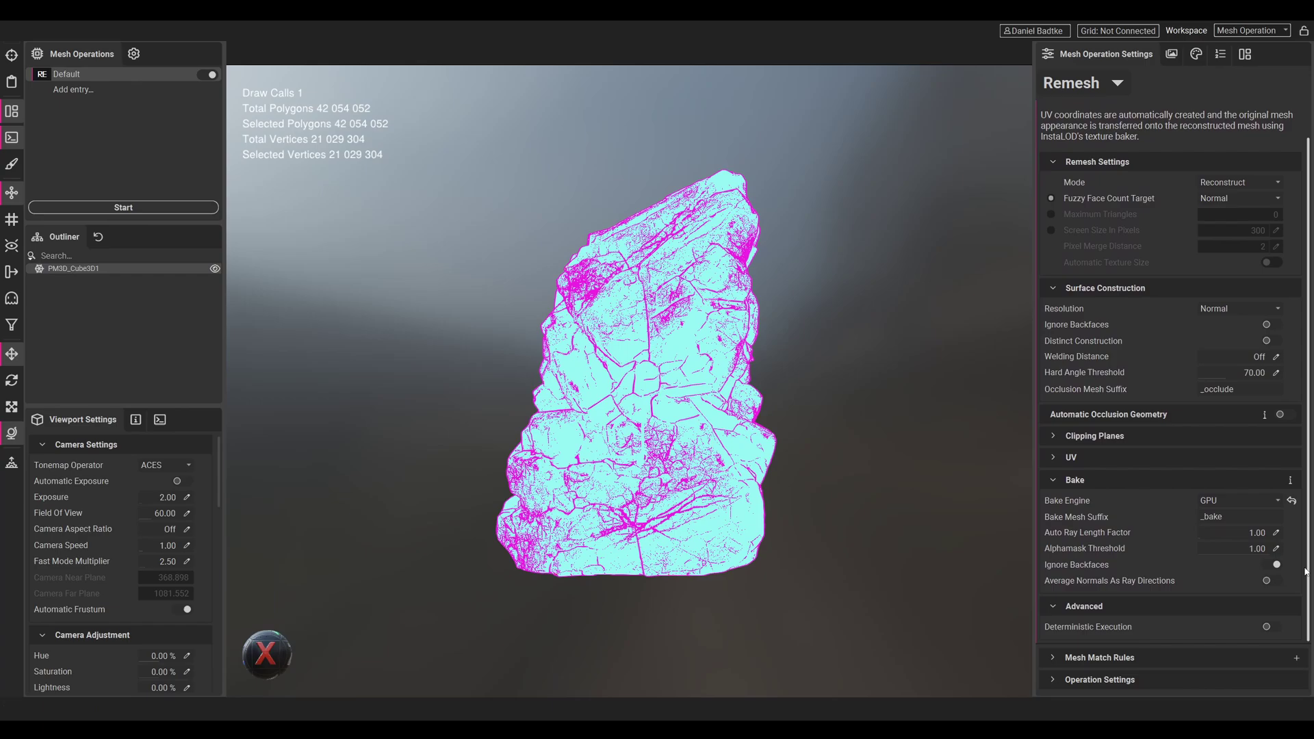
click(1087, 458)
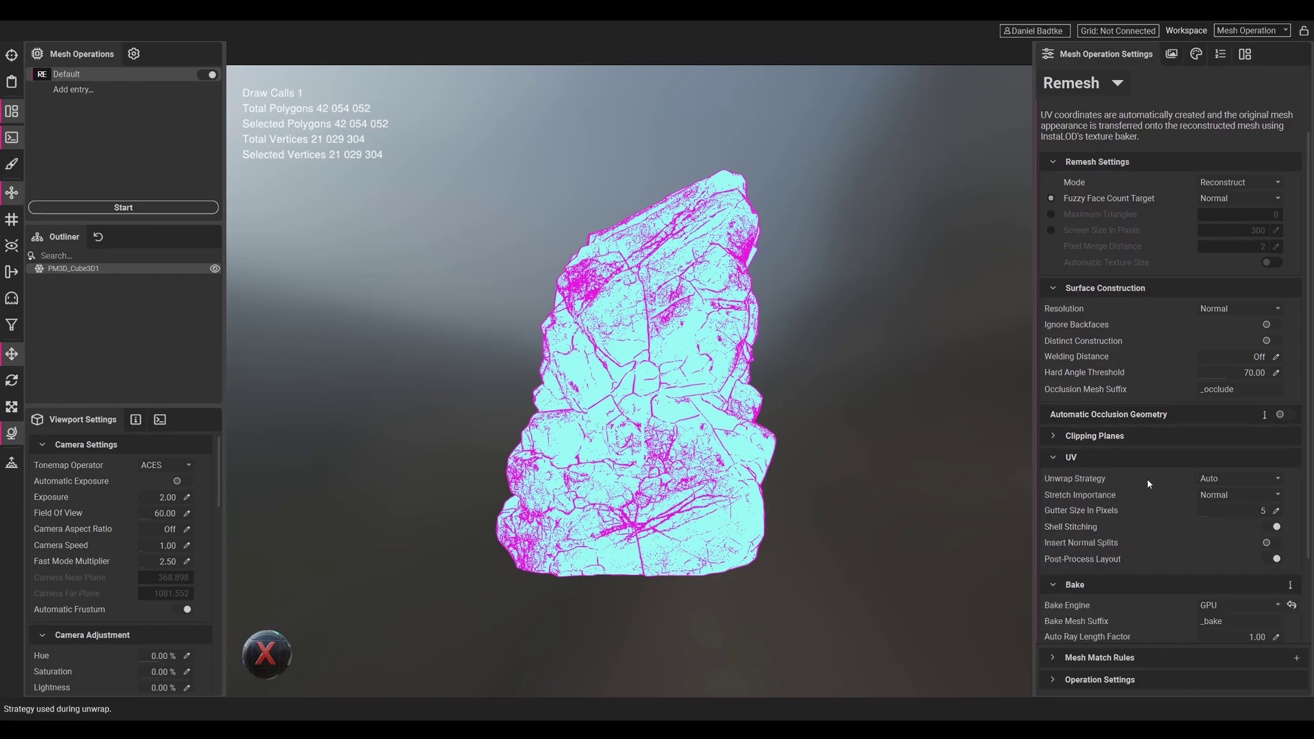
click(1240, 481)
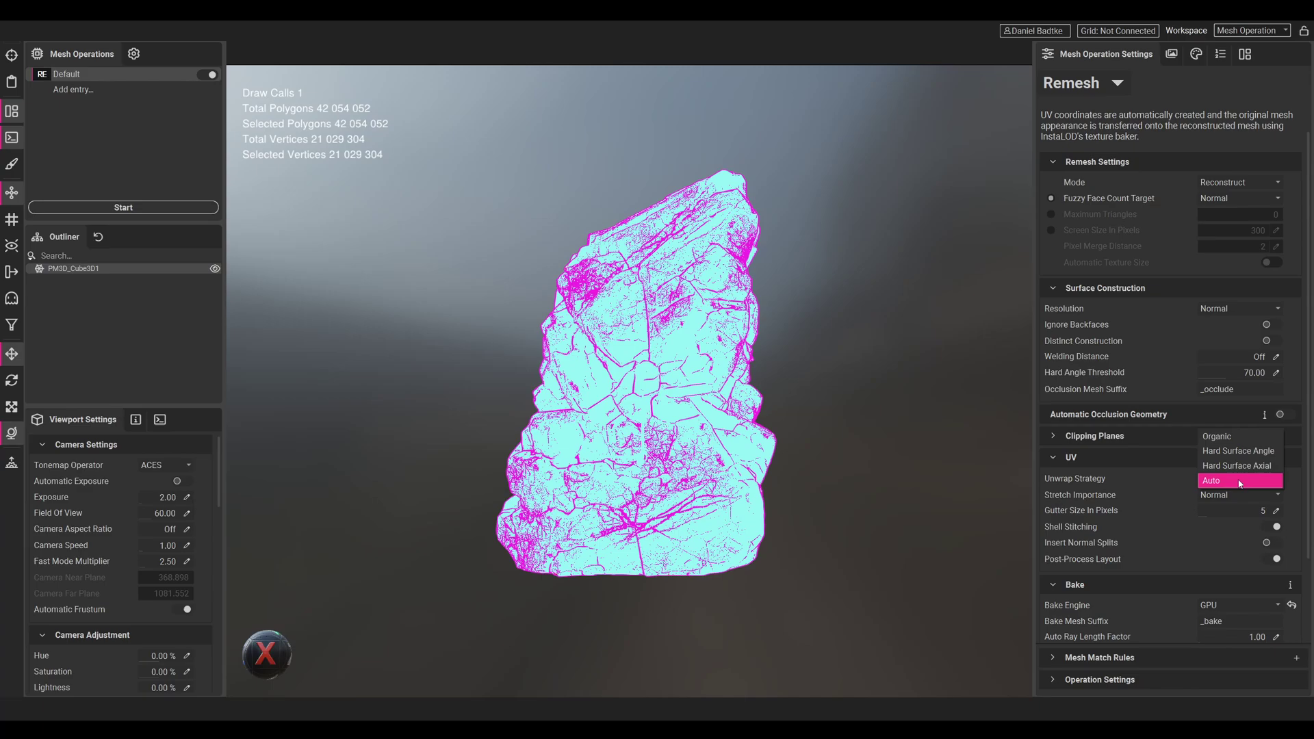
click(1239, 481)
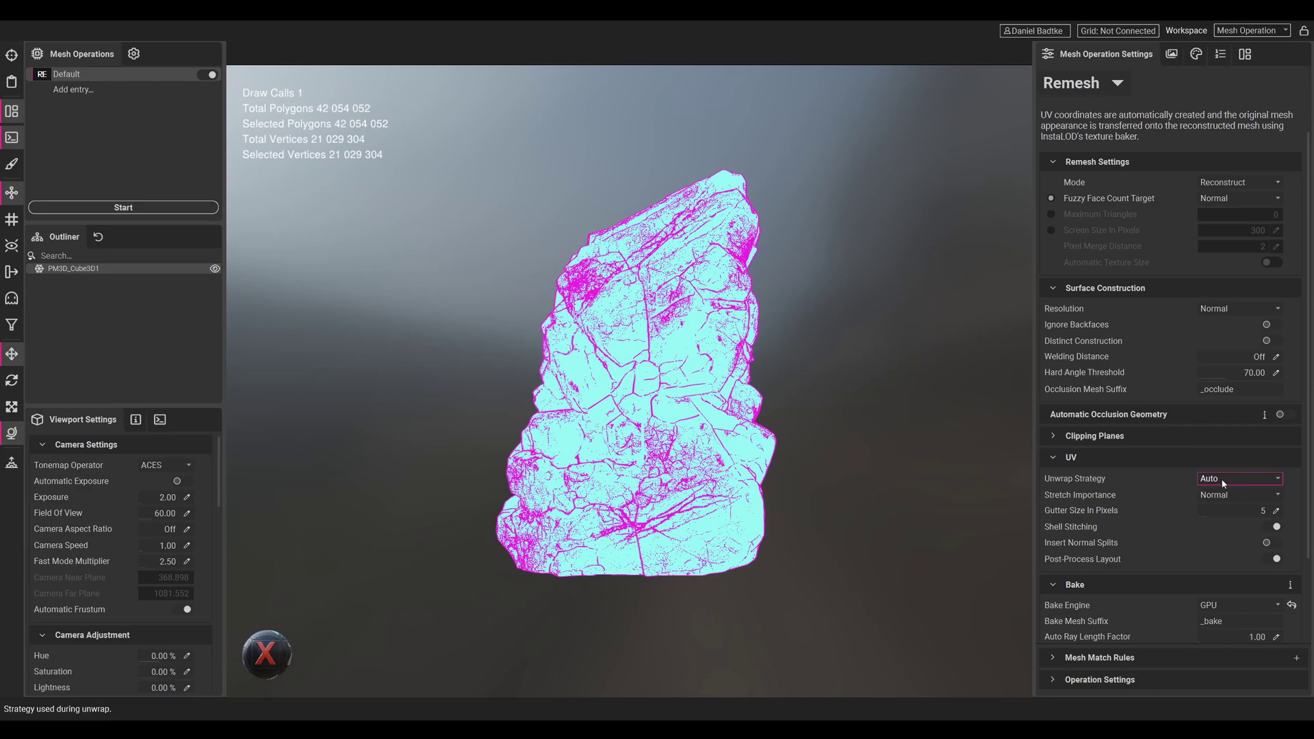
click(1214, 481)
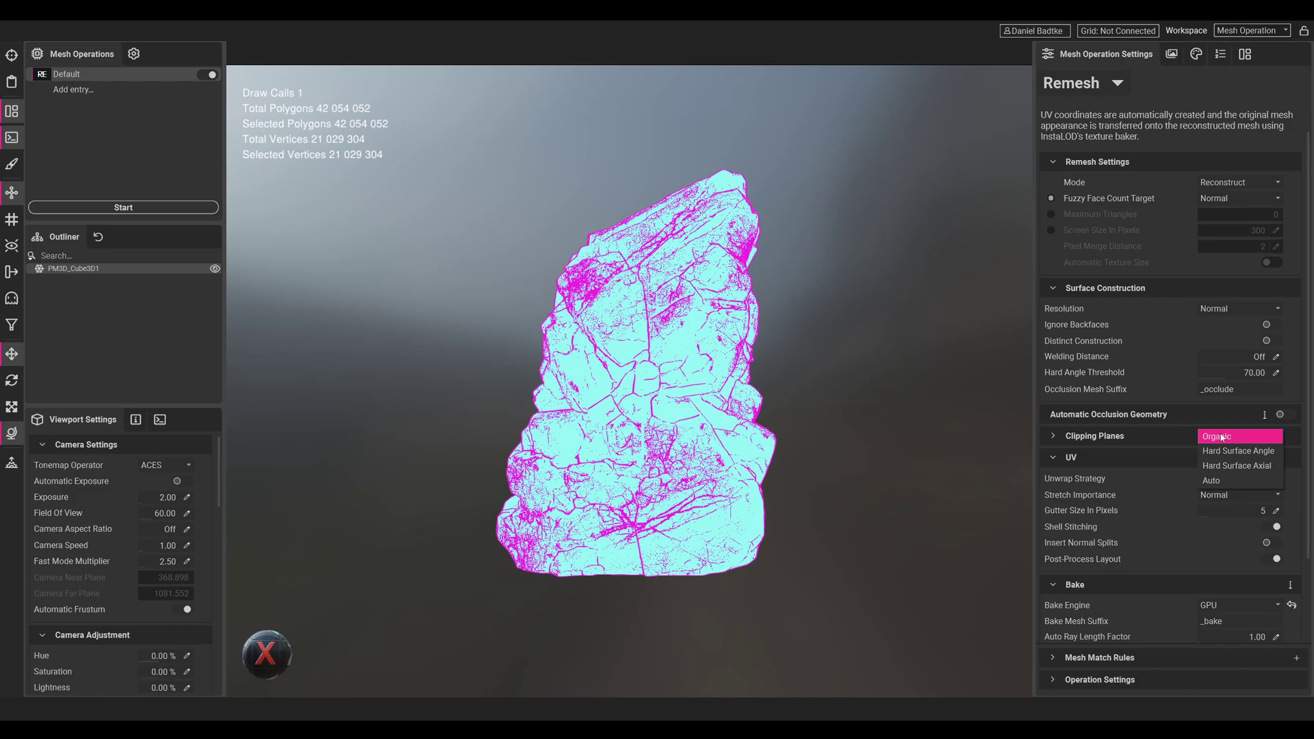
click(1230, 482)
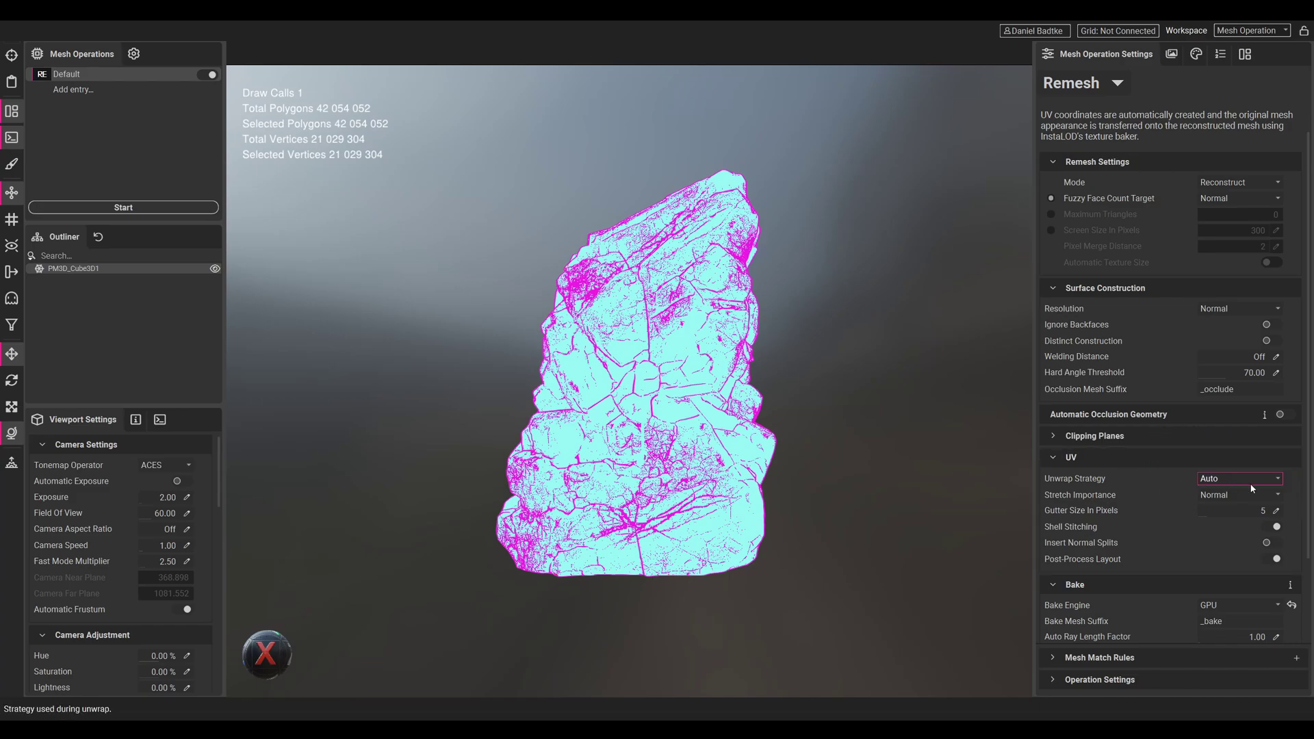
Review the remaining Remesh settings, including surface construction, clipping planes, UV, bake and advanced options.
scroll(1311, 536, down, 2)
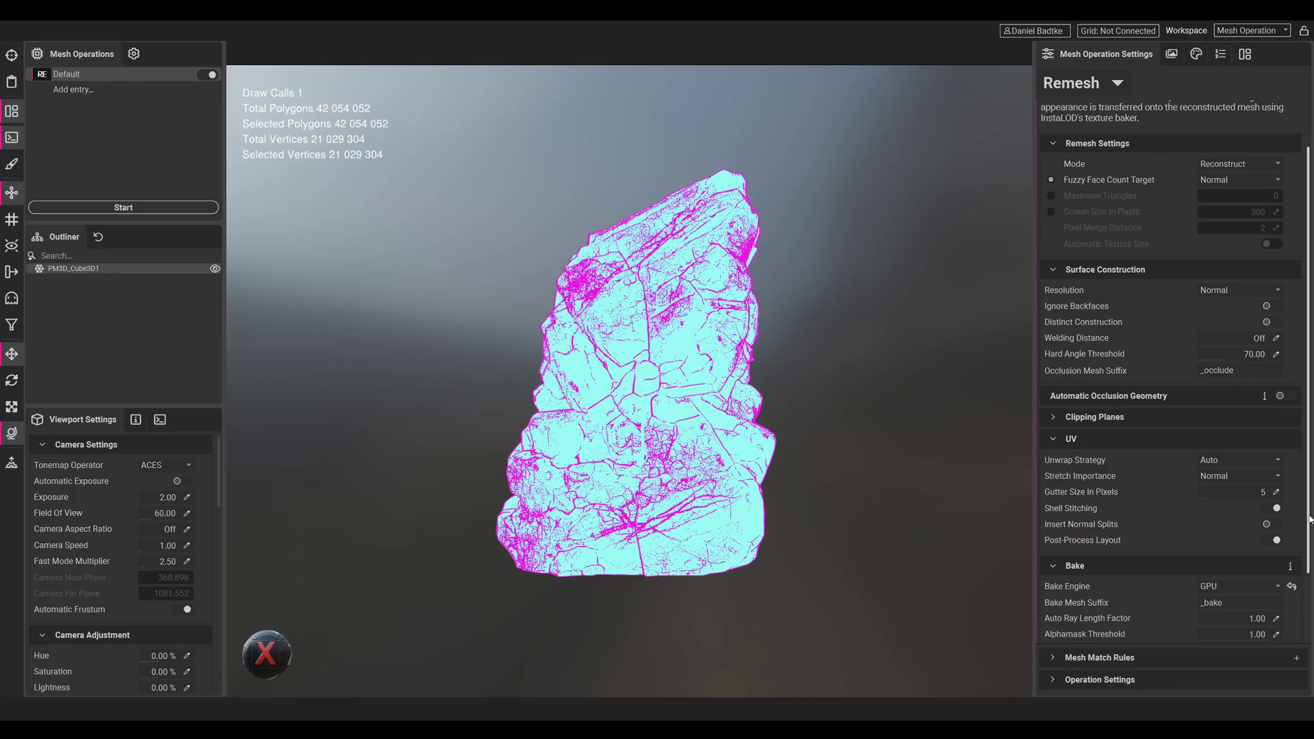
scroll(1311, 535, down, 4)
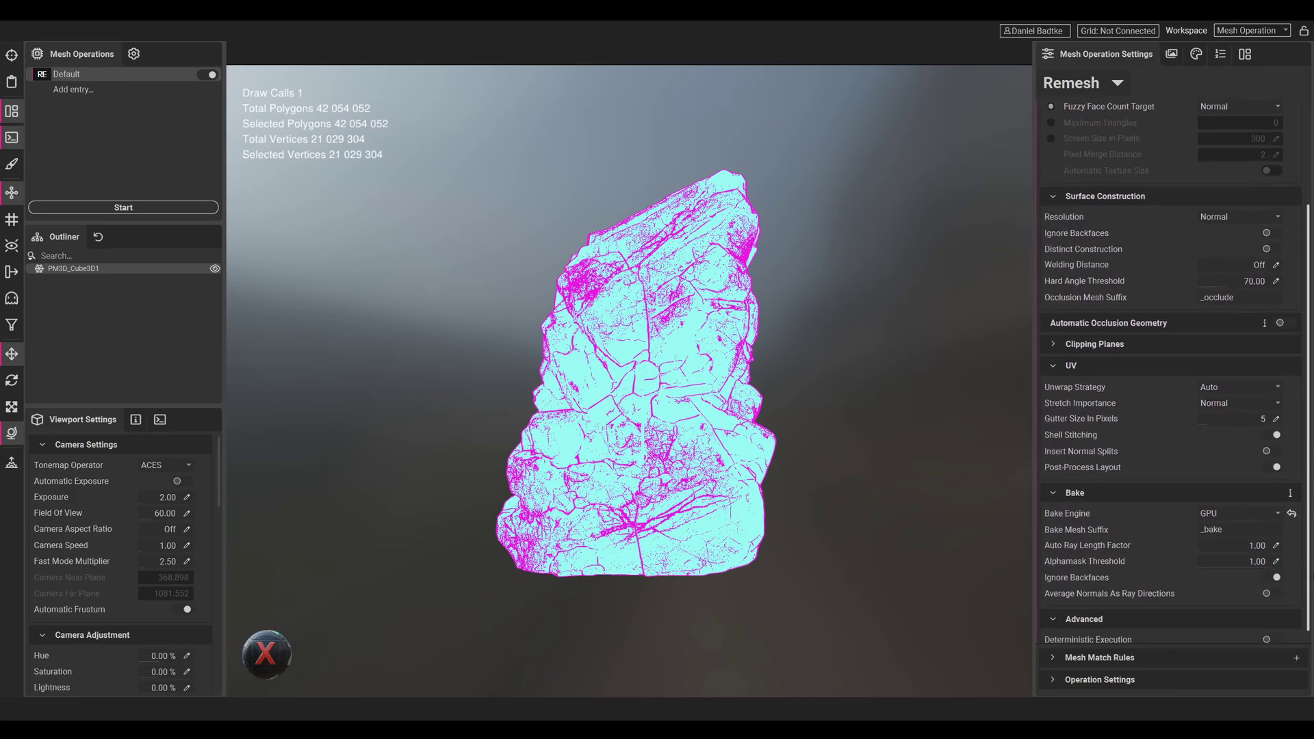
scroll(1118, 379, up, 3)
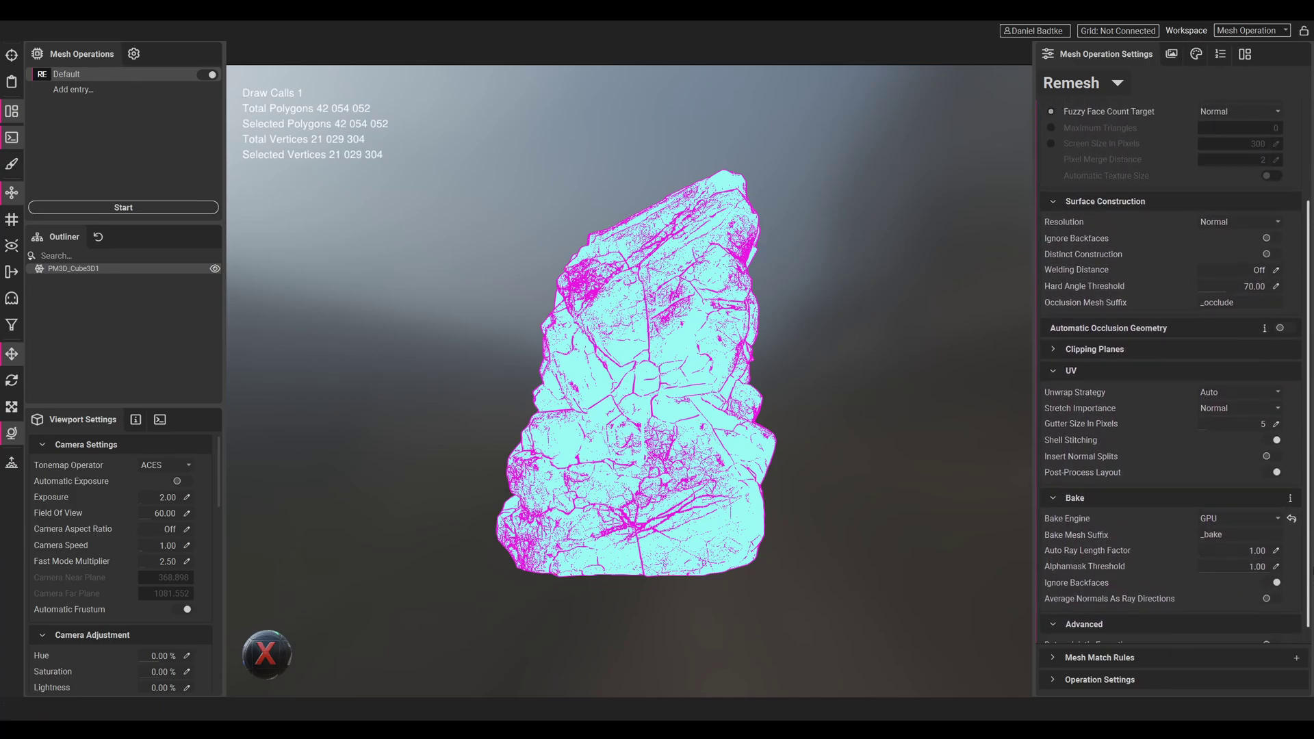
click(1095, 372)
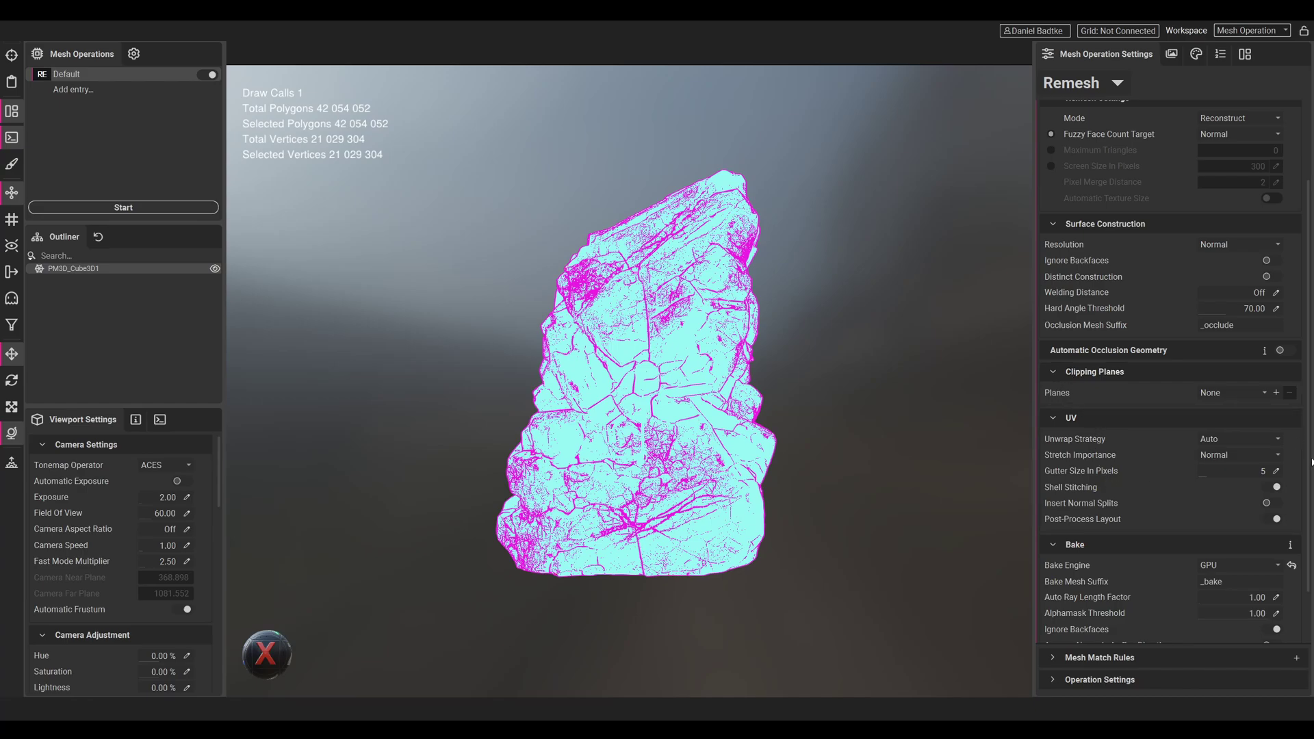
scroll(1311, 463, down, 2)
scroll(1311, 463, up, 3)
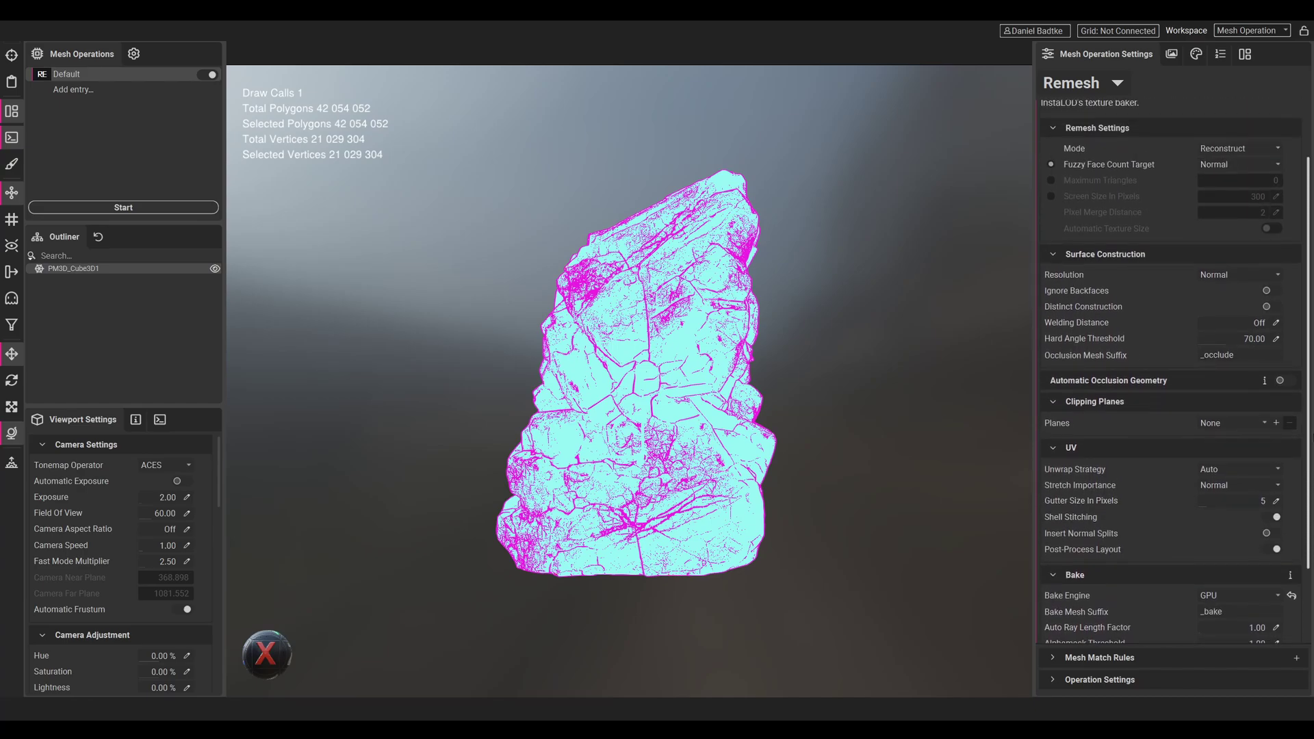
scroll(1312, 463, down, 3)
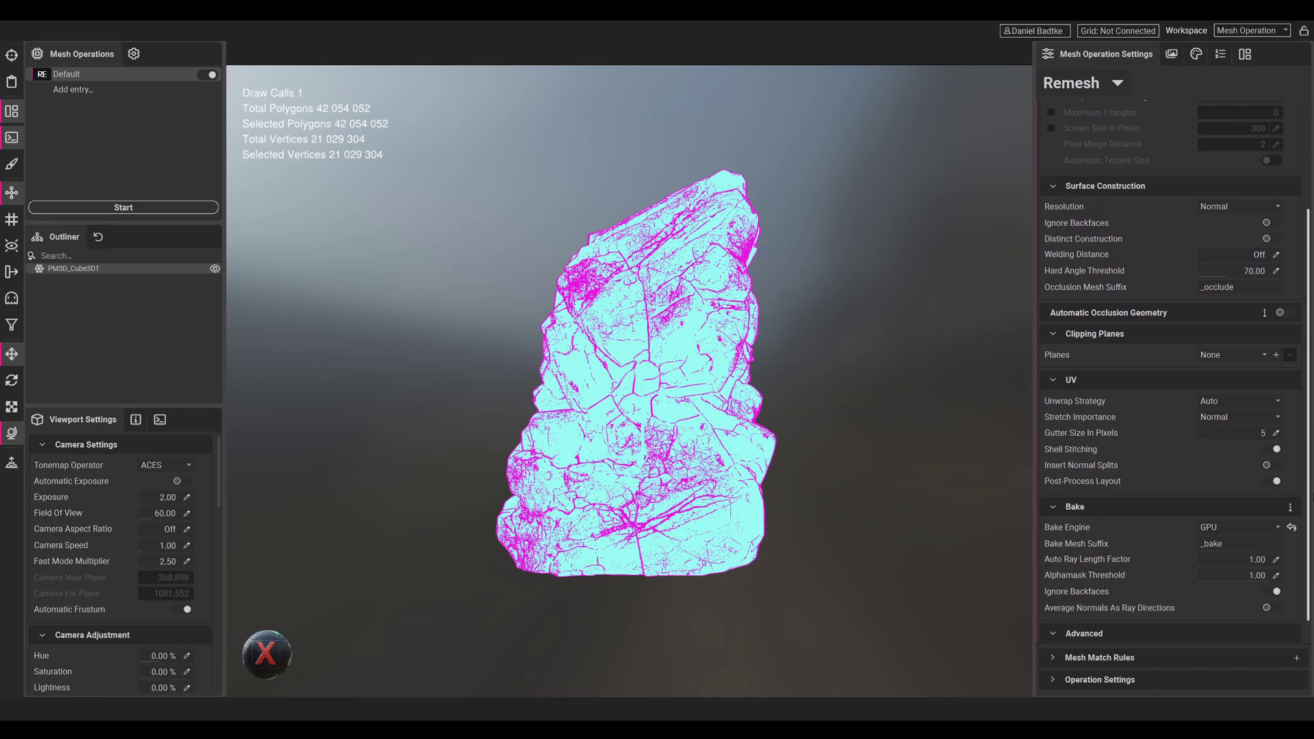
scroll(1311, 463, down, 1)
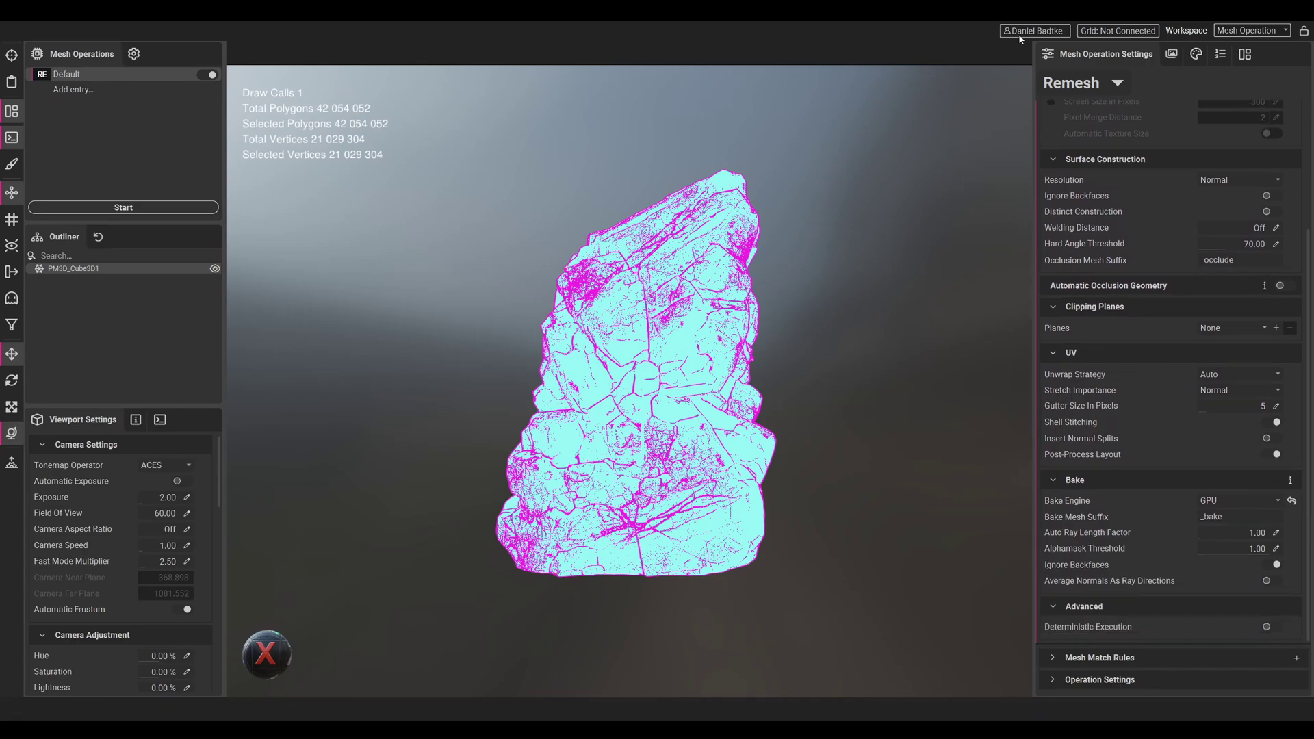
Enable the Tangent Space Normal, Ambient Occlusion and Curvature maps in the texture output.
click(1172, 55)
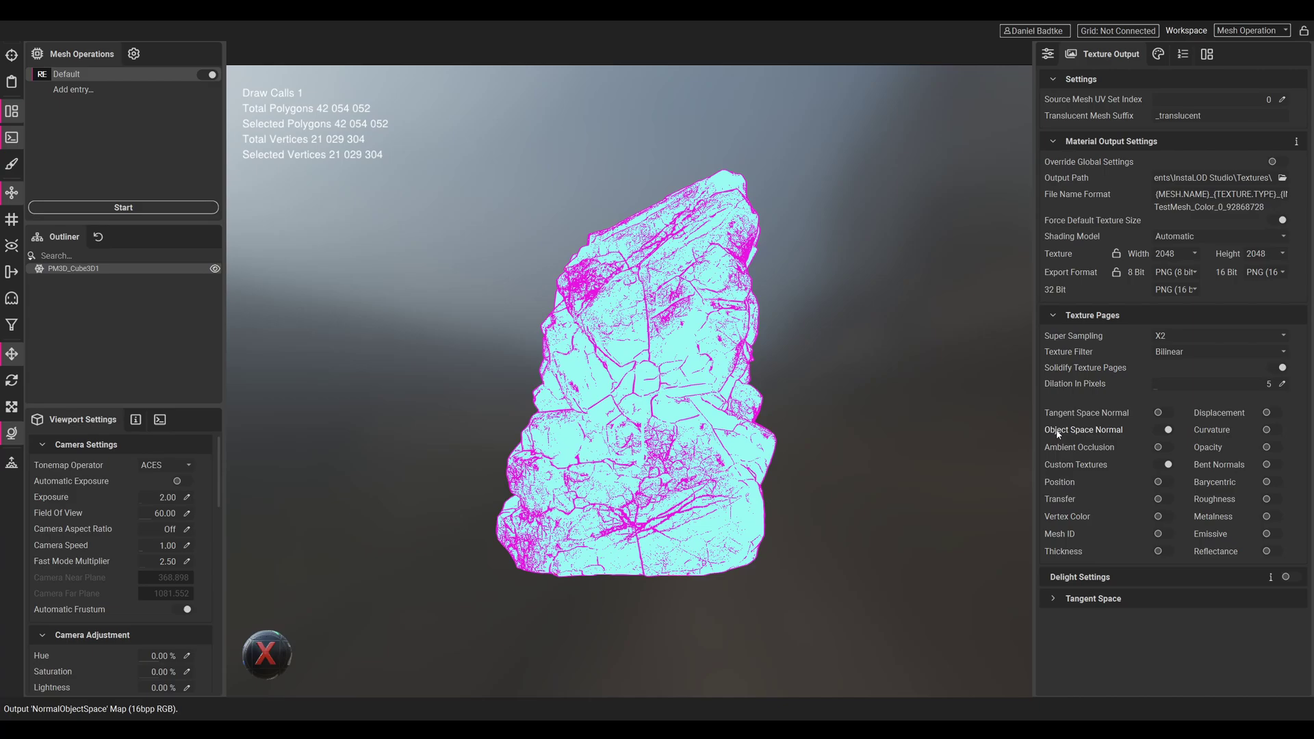
click(1169, 413)
click(1167, 448)
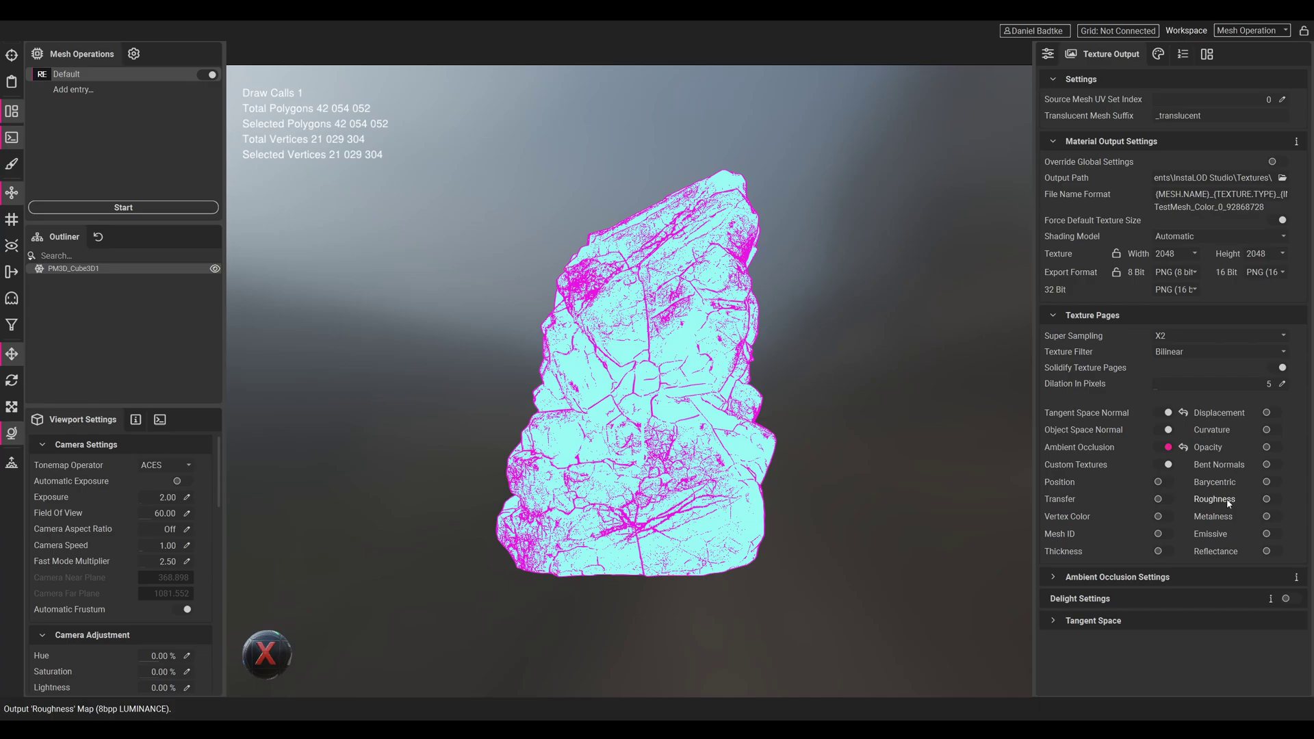
click(1272, 431)
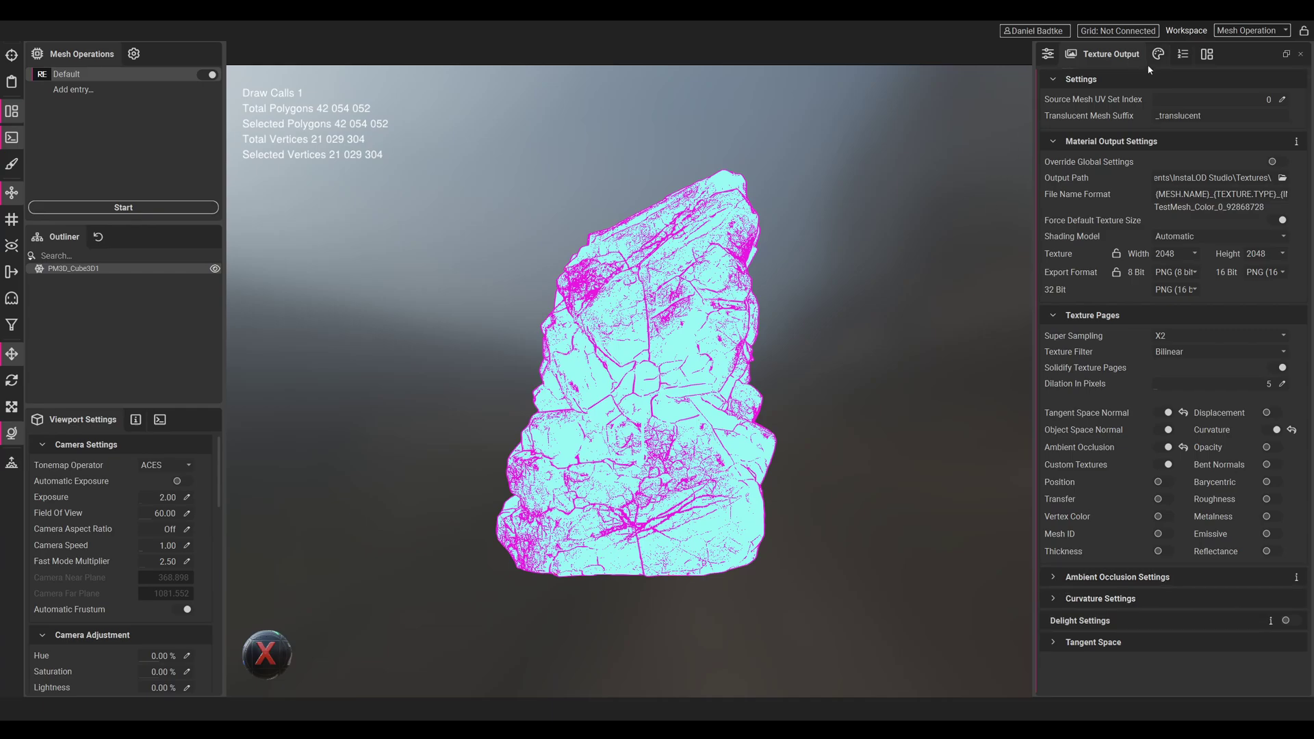
click(1184, 54)
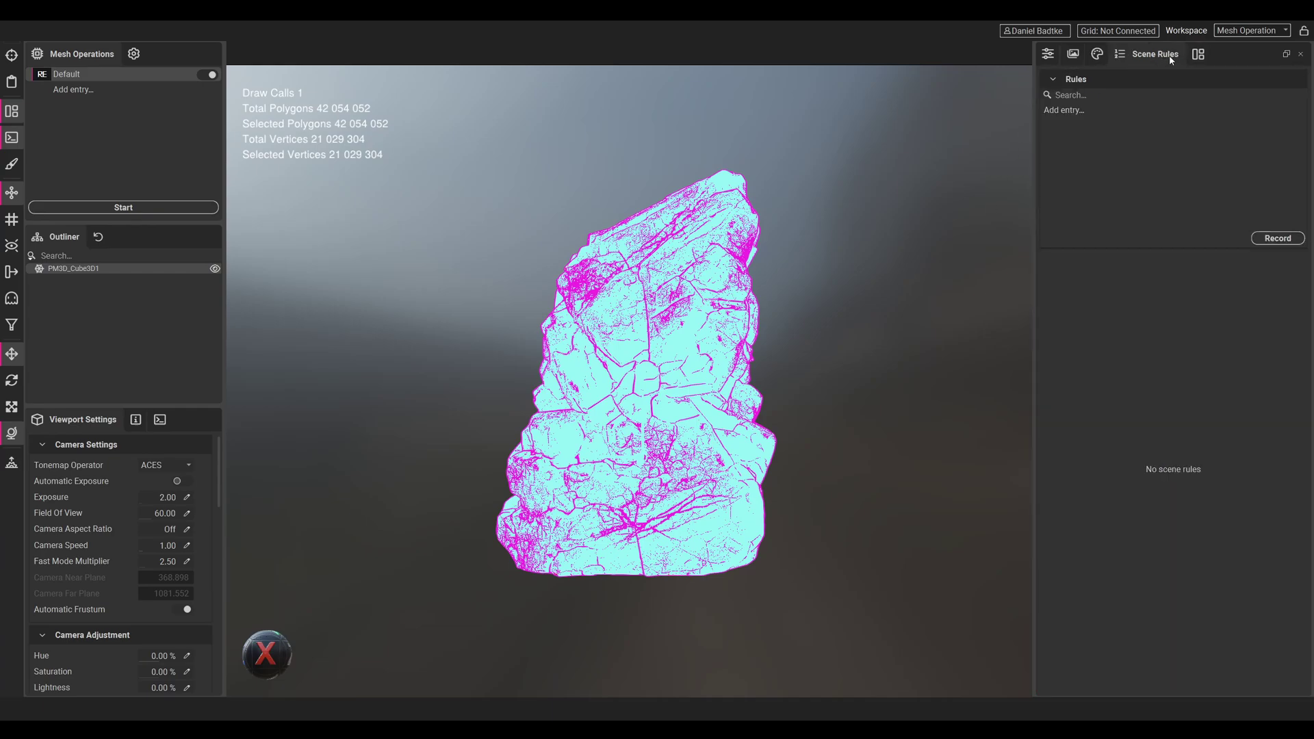
click(1098, 54)
click(1201, 59)
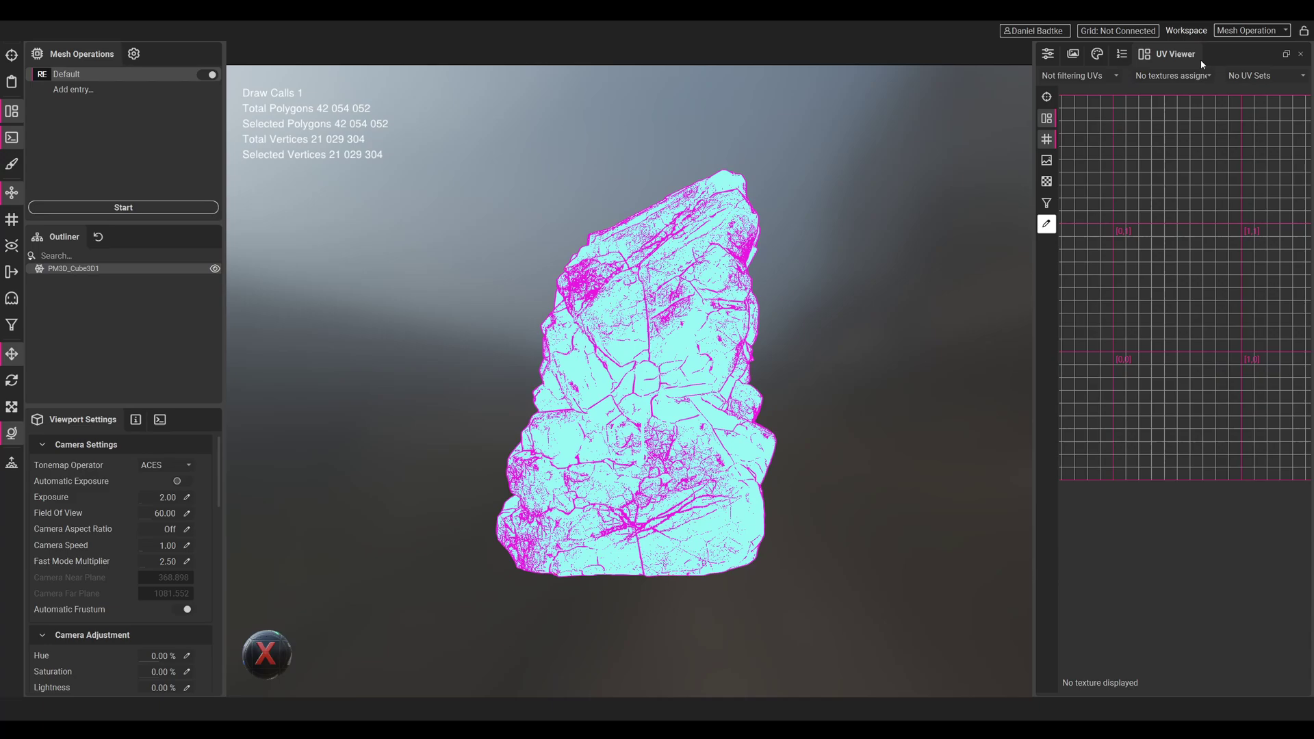
click(1051, 57)
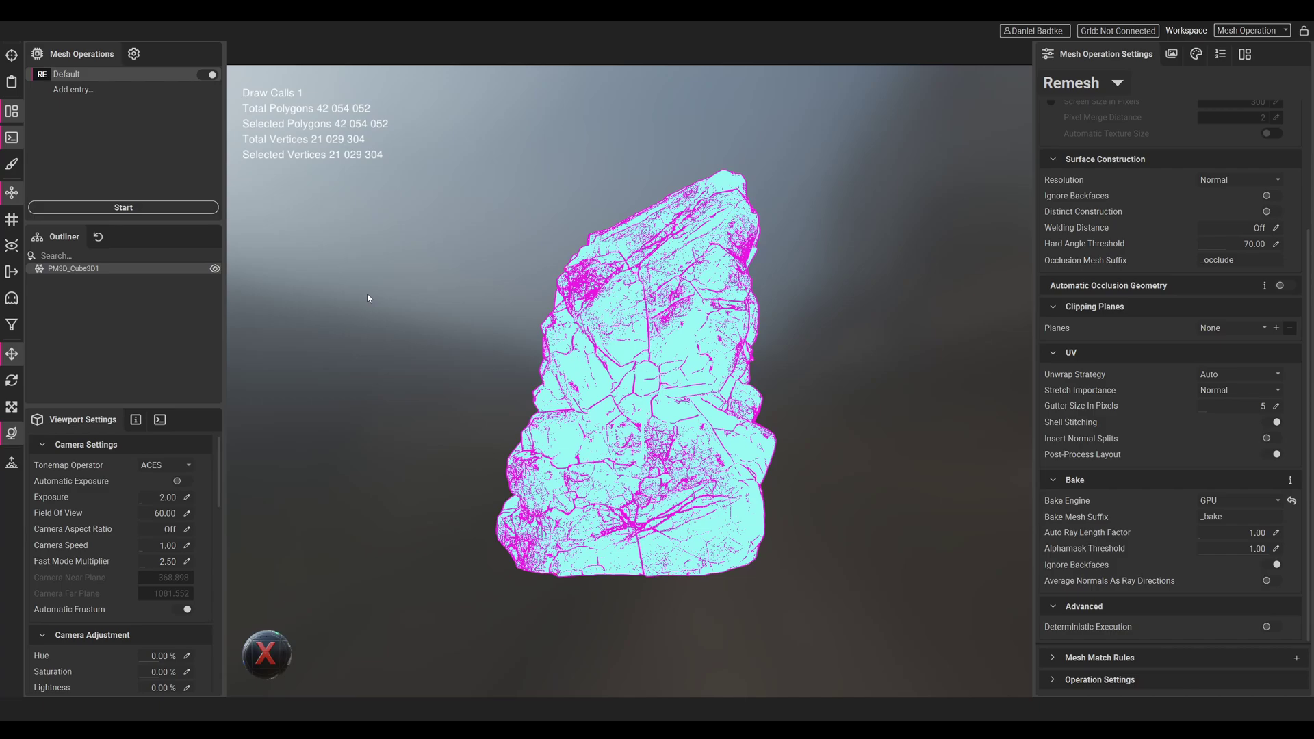
Run the remesh operation on the rock and inspect the wireframe of the resulting mesh from another angle.
click(162, 207)
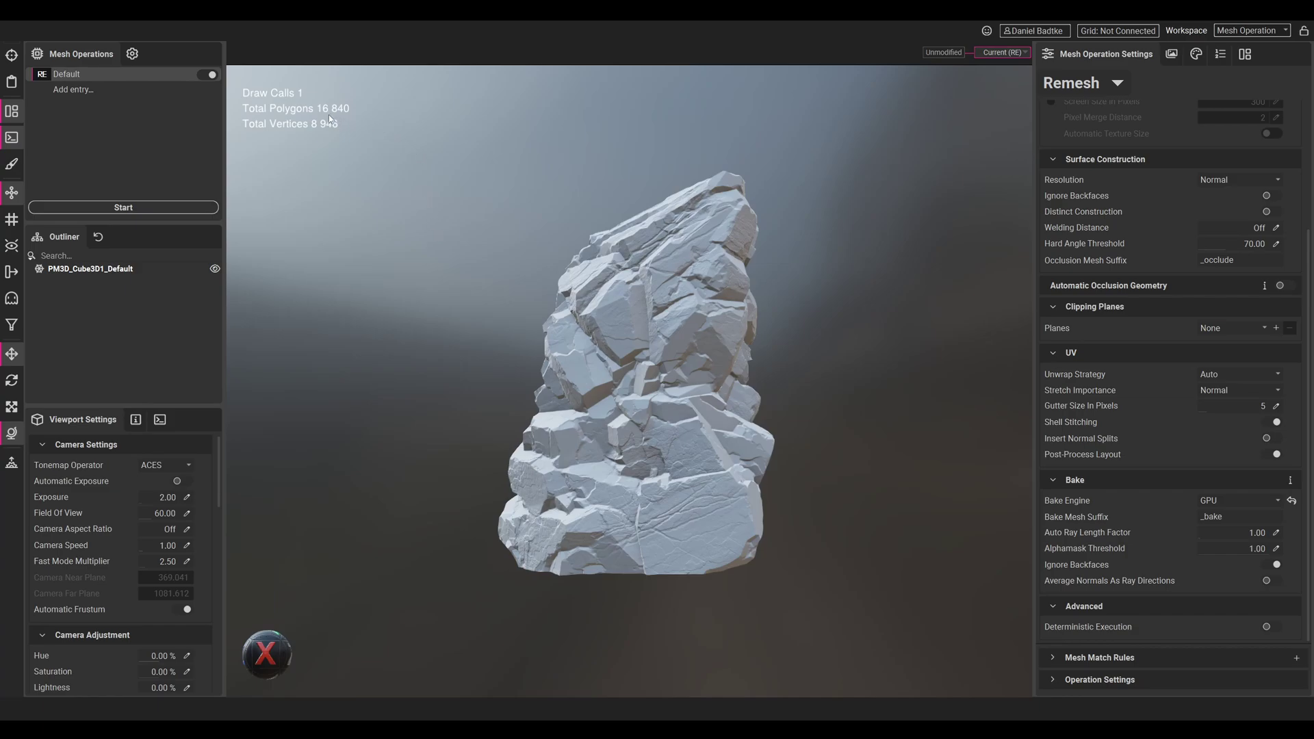
click(623, 339)
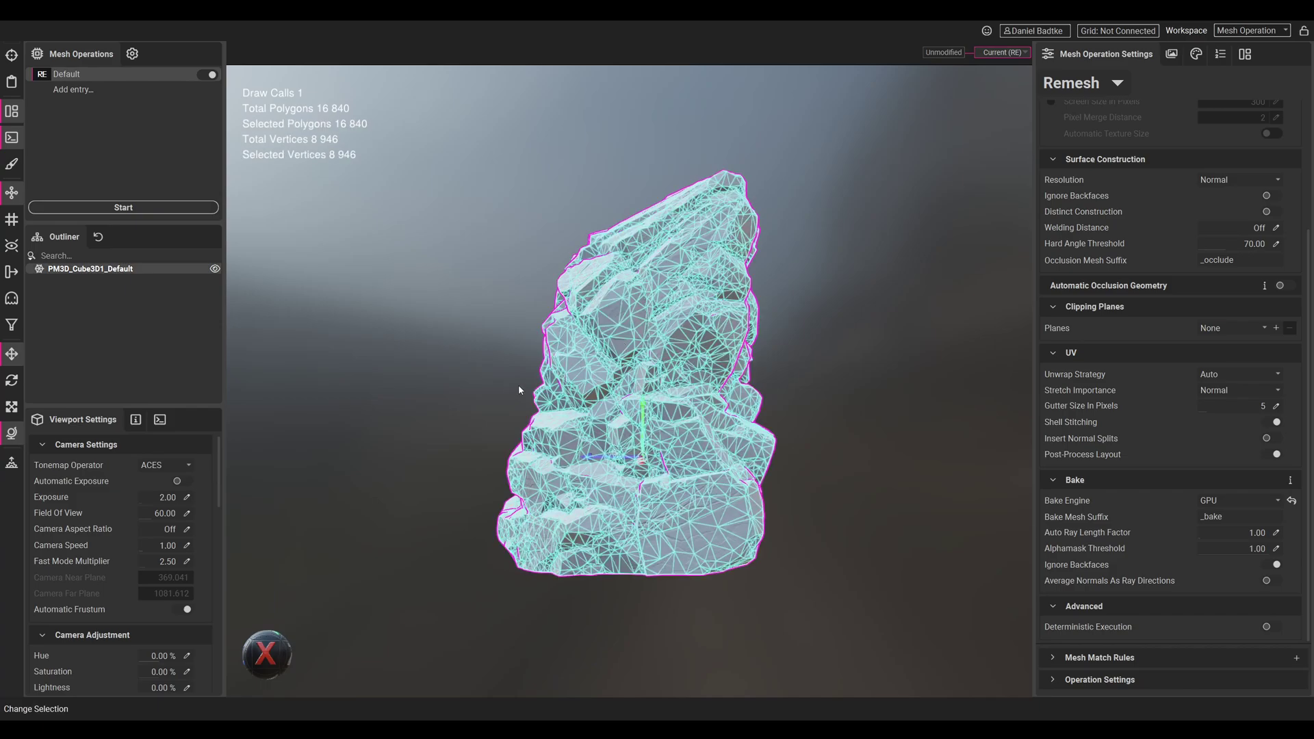
alt+drag(519, 390, 640, 351)
scroll(505, 356, up, 5)
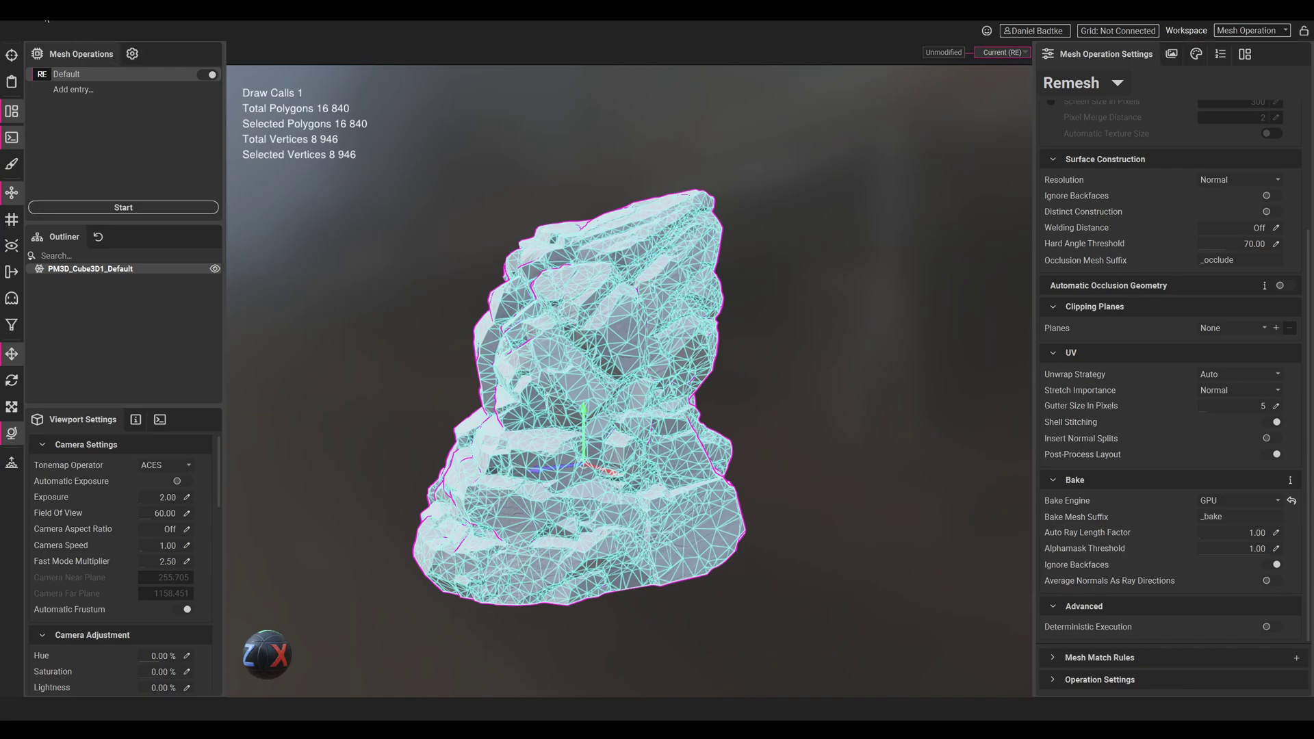
Examine the automatically generated UV layout of the remeshed rock in the UV Viewer, then return to the operation settings.
click(1245, 54)
scroll(1167, 390, up, 1)
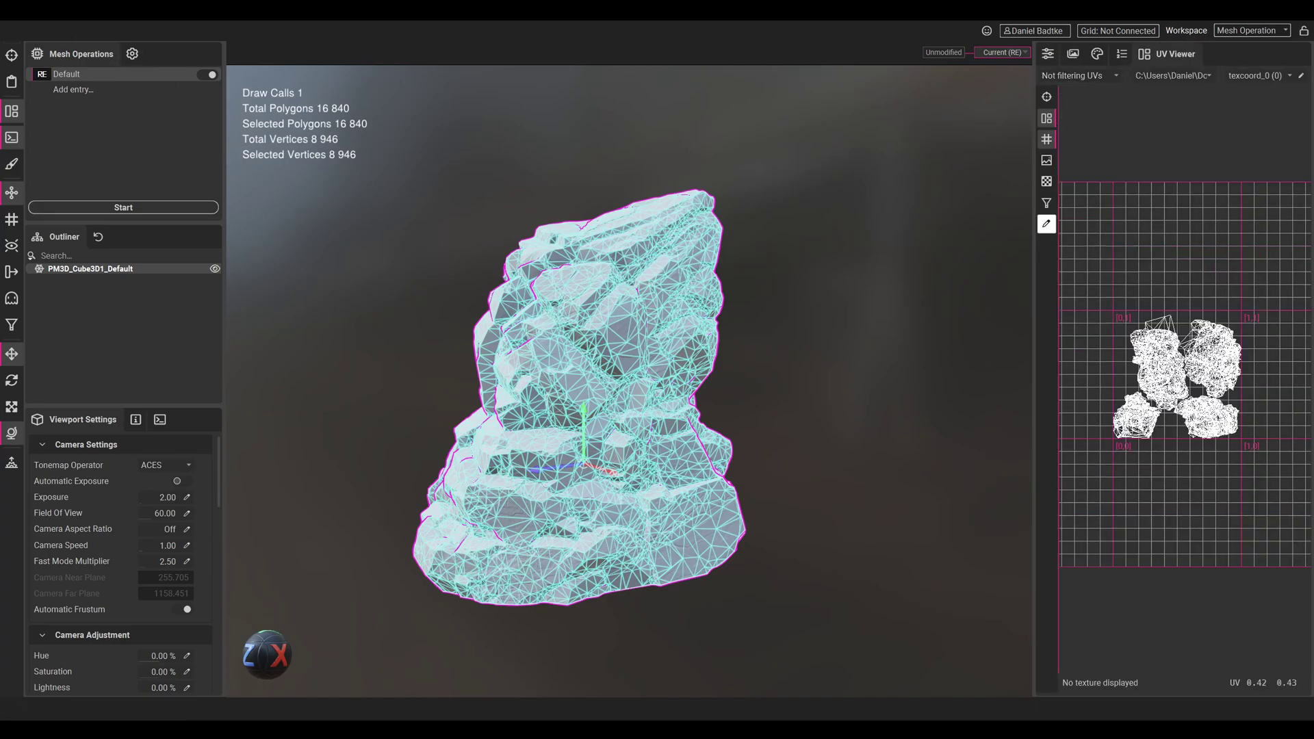
scroll(1180, 387, up, 5)
scroll(1180, 387, down, 6)
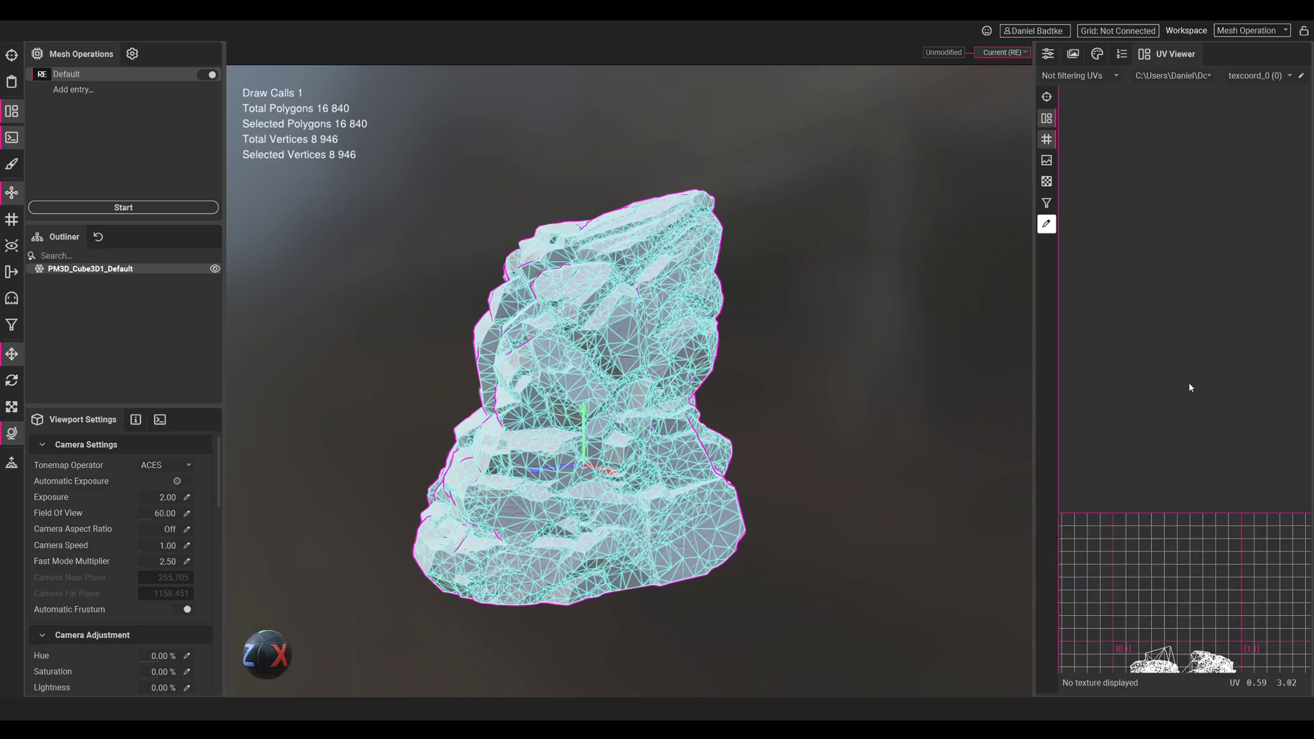
scroll(1192, 291, up, 5)
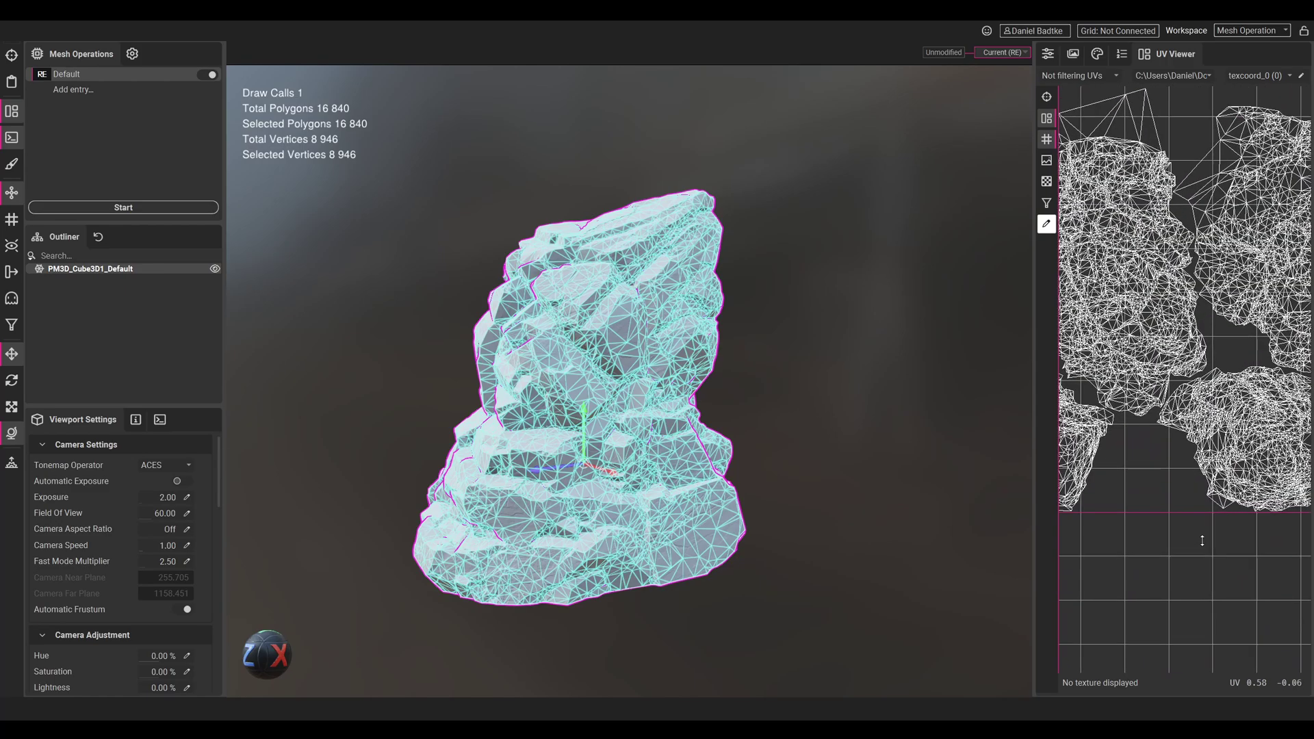
scroll(1192, 292, down, 3)
scroll(1206, 298, down, 5)
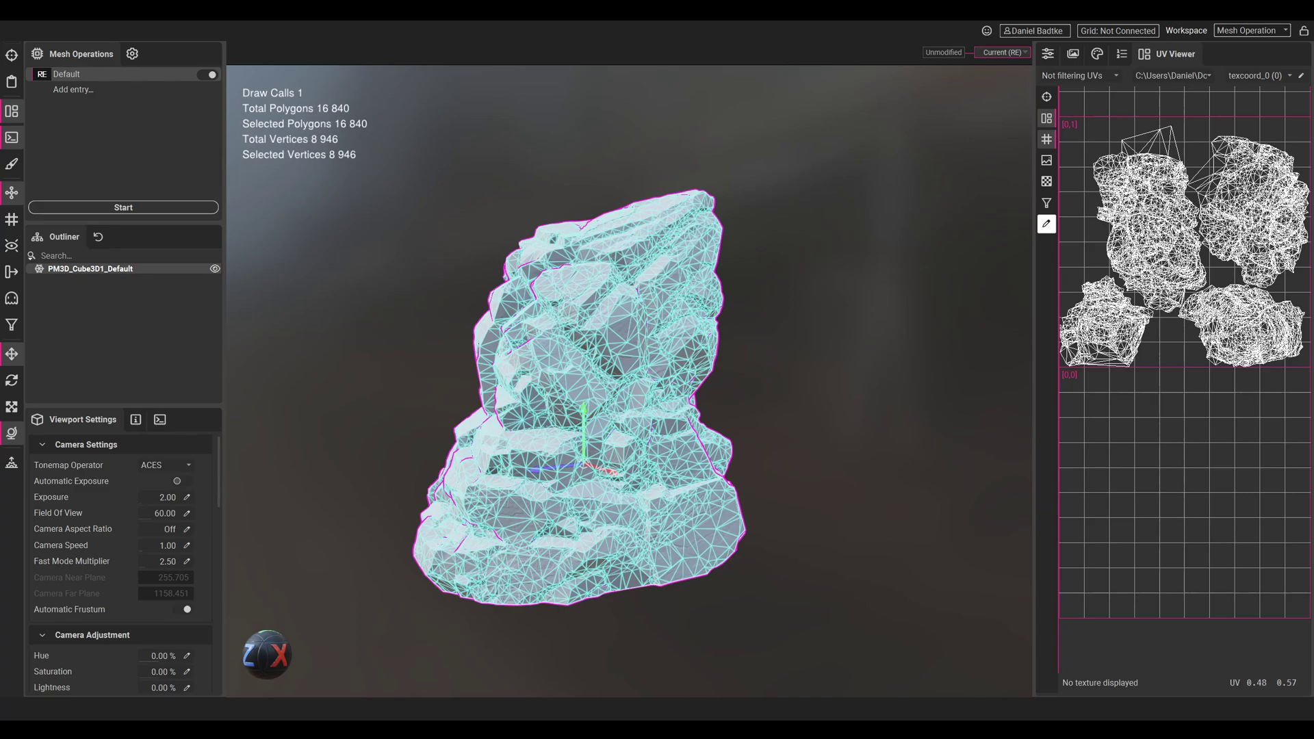
click(1051, 54)
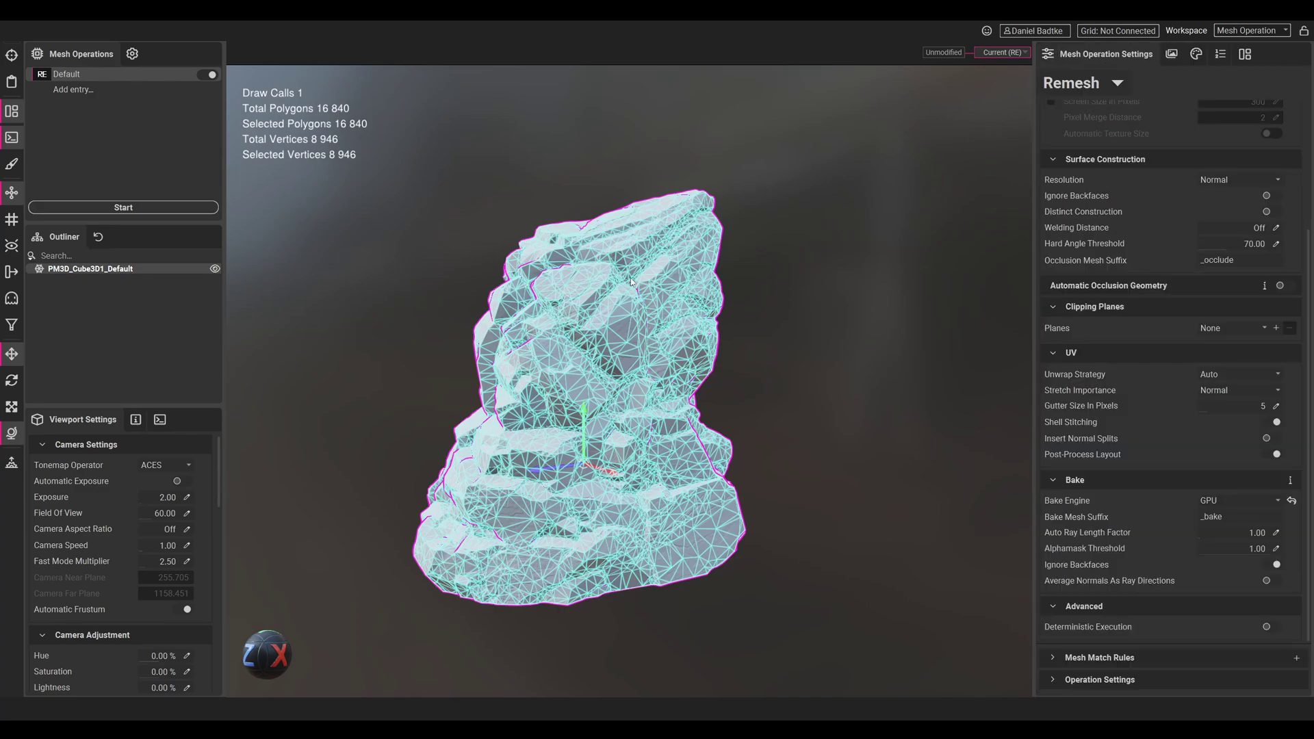
click(38, 10)
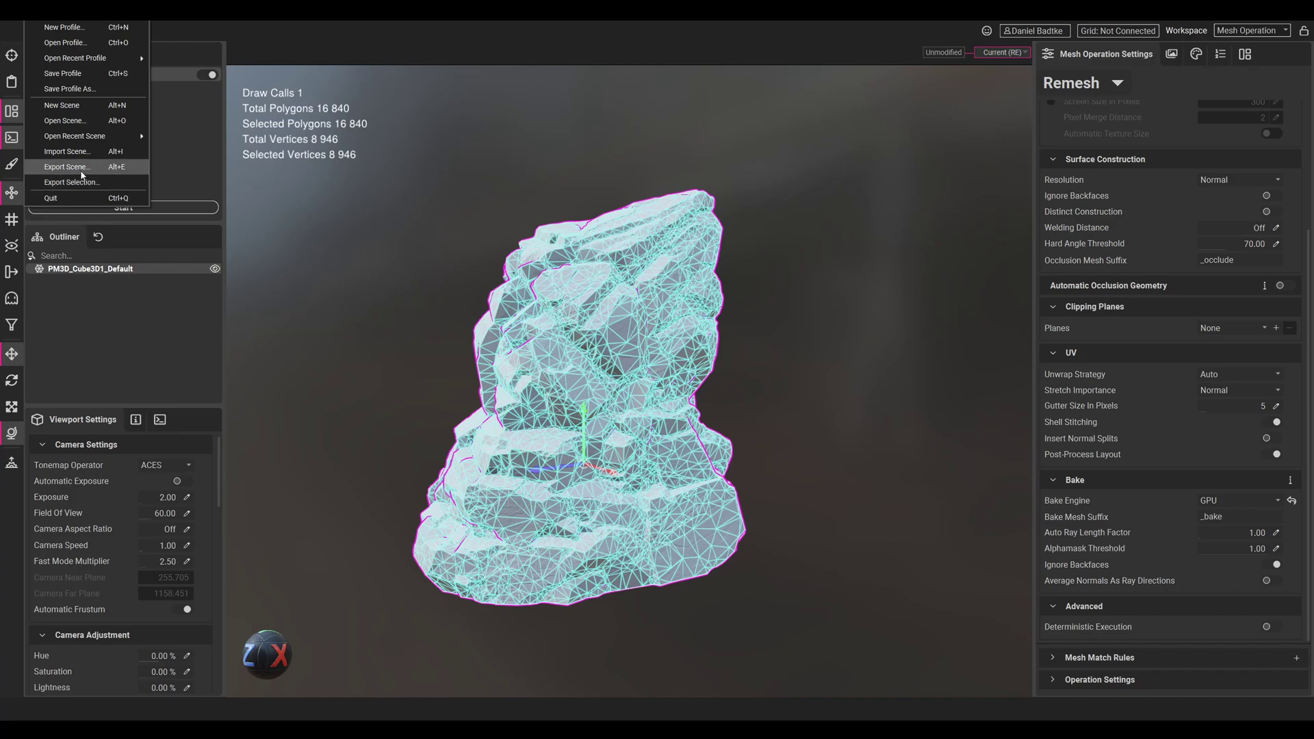
click(474, 249)
drag(671, 333, 439, 307)
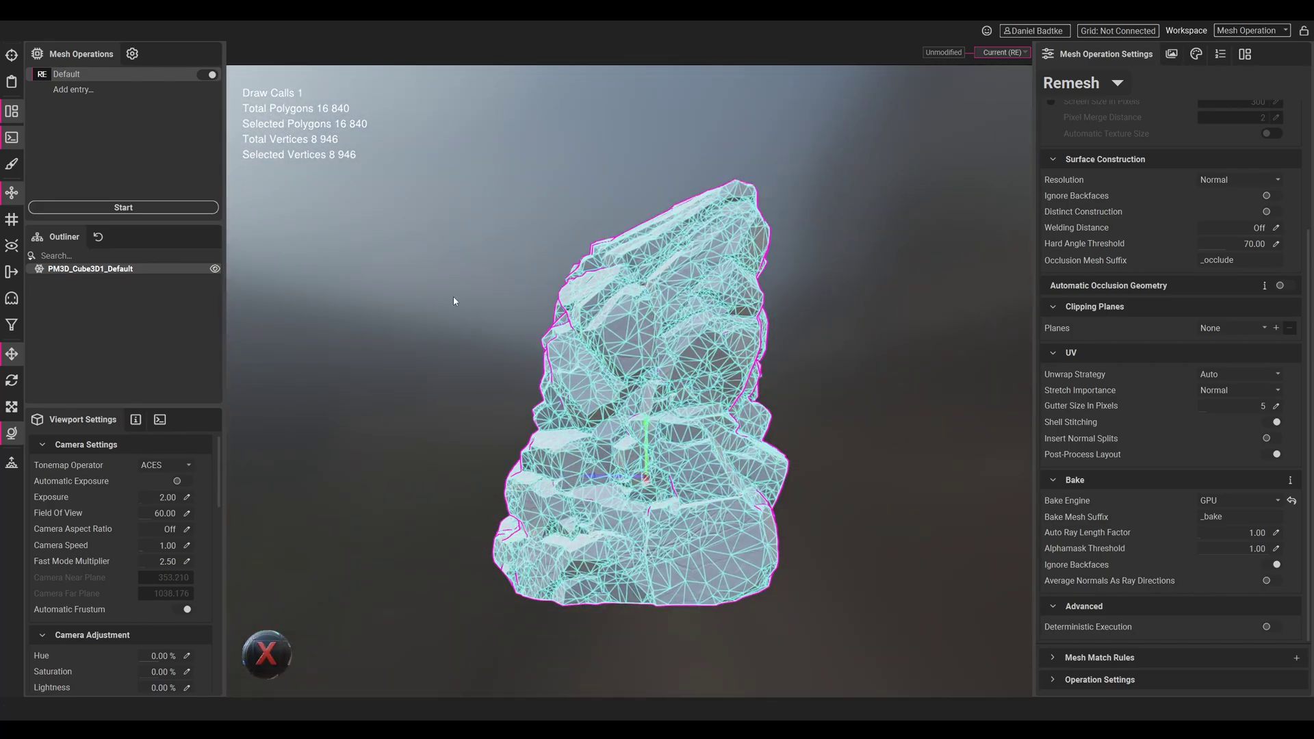
Change the mesh operation to Optimize and set Percent Triangles to 10.
click(1117, 84)
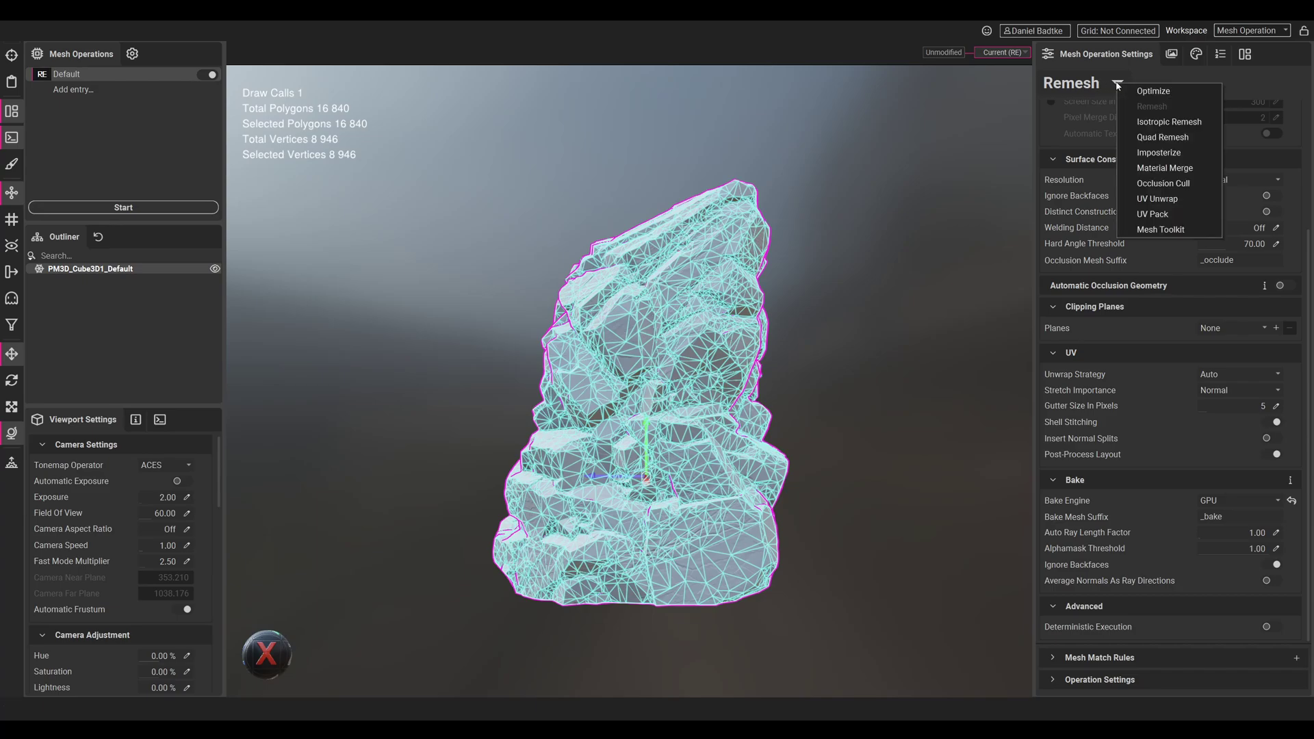
click(1169, 91)
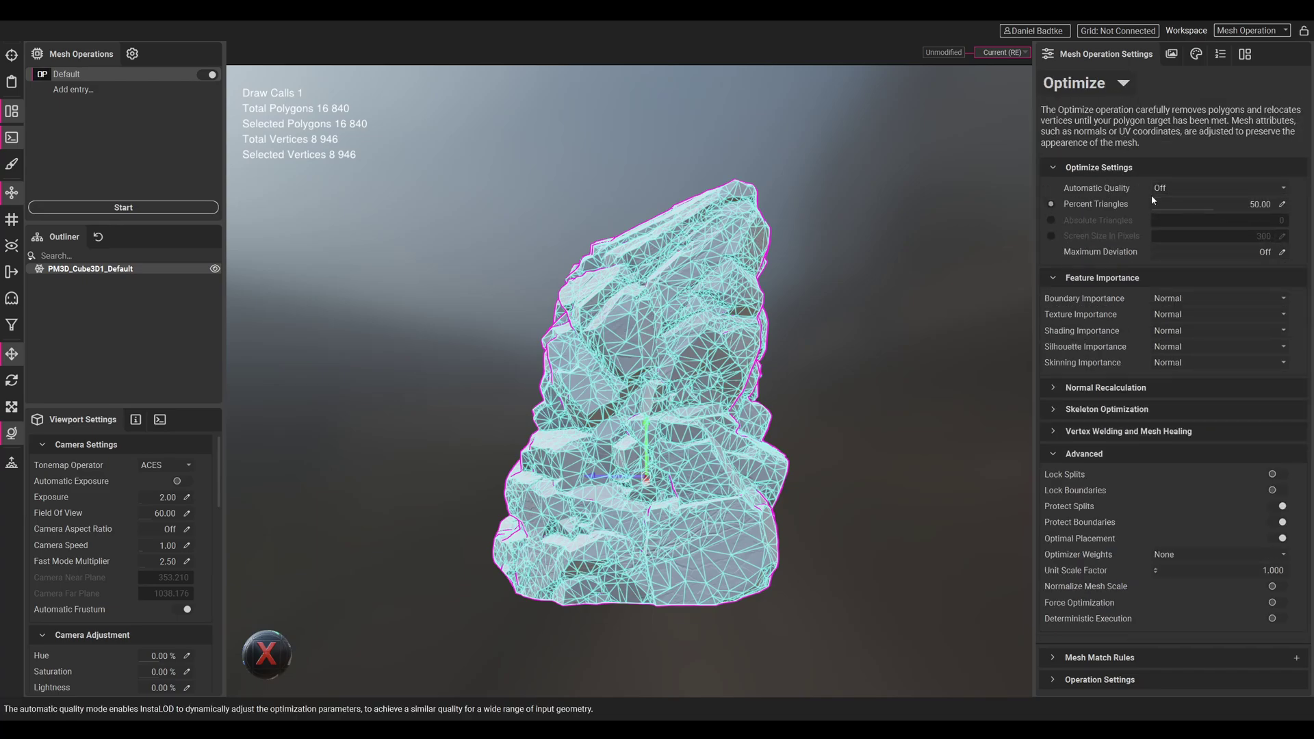
click(1154, 201)
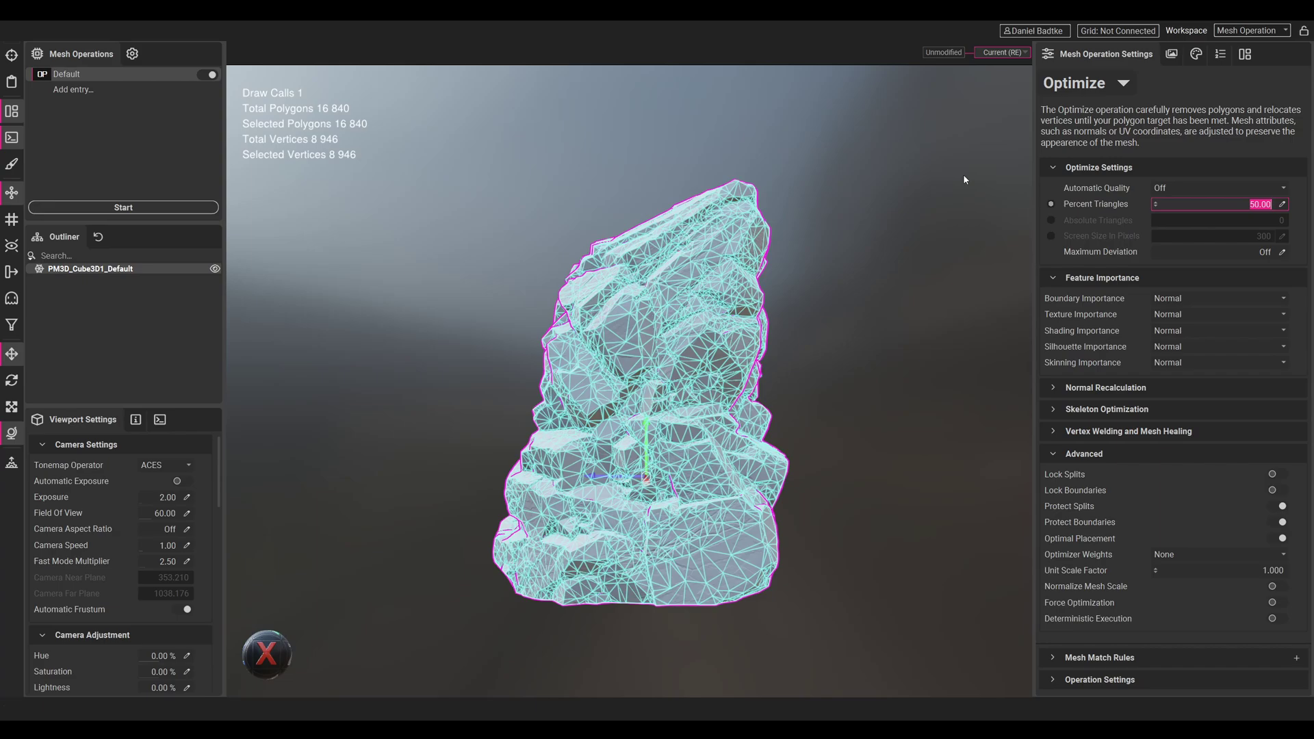
text(10)
key(Return)
Set the Silhouette Importance of the Optimize operation to Highest.
click(1184, 347)
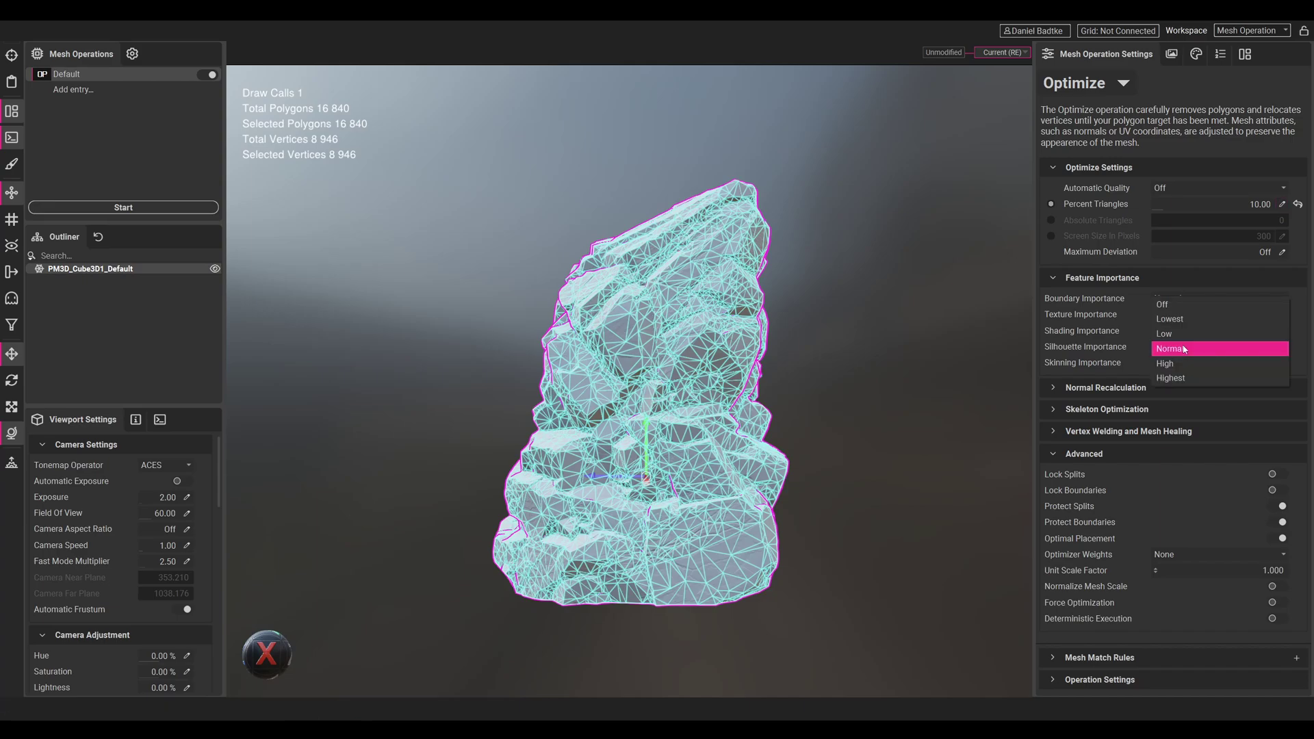
click(1186, 349)
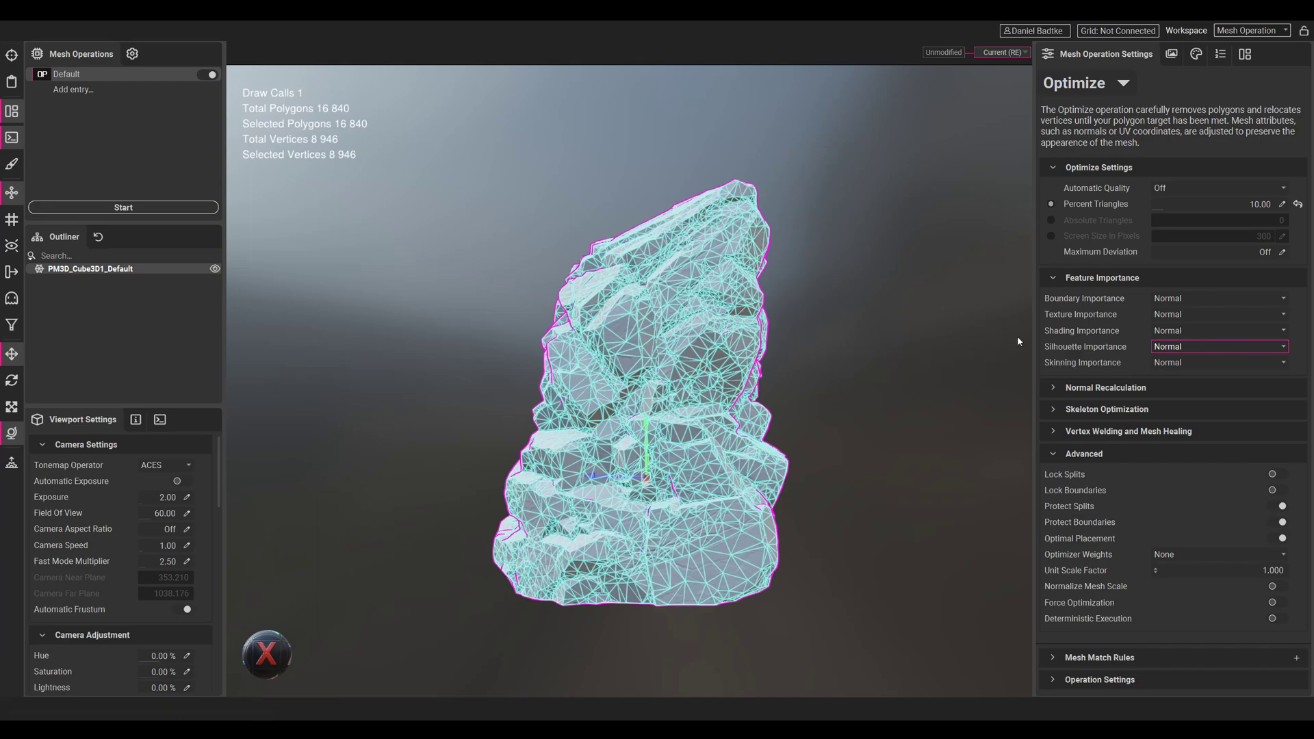
click(1249, 351)
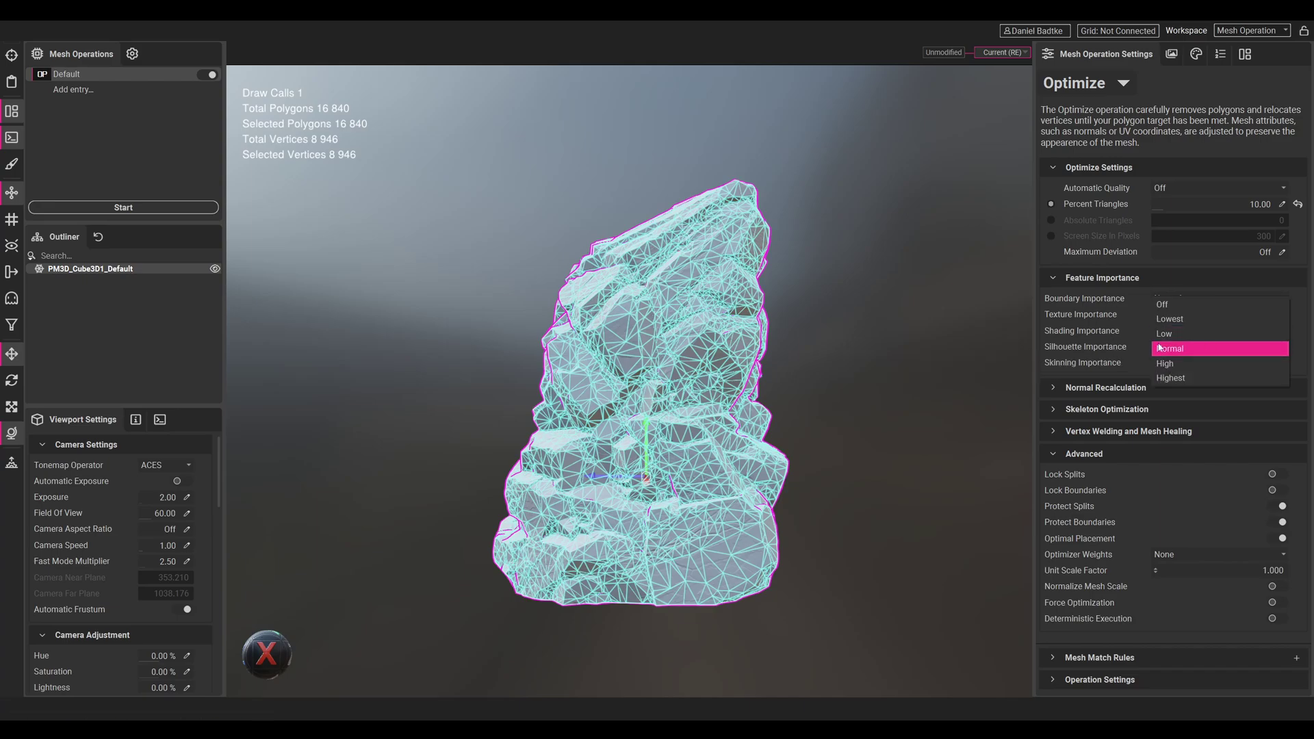
click(1203, 379)
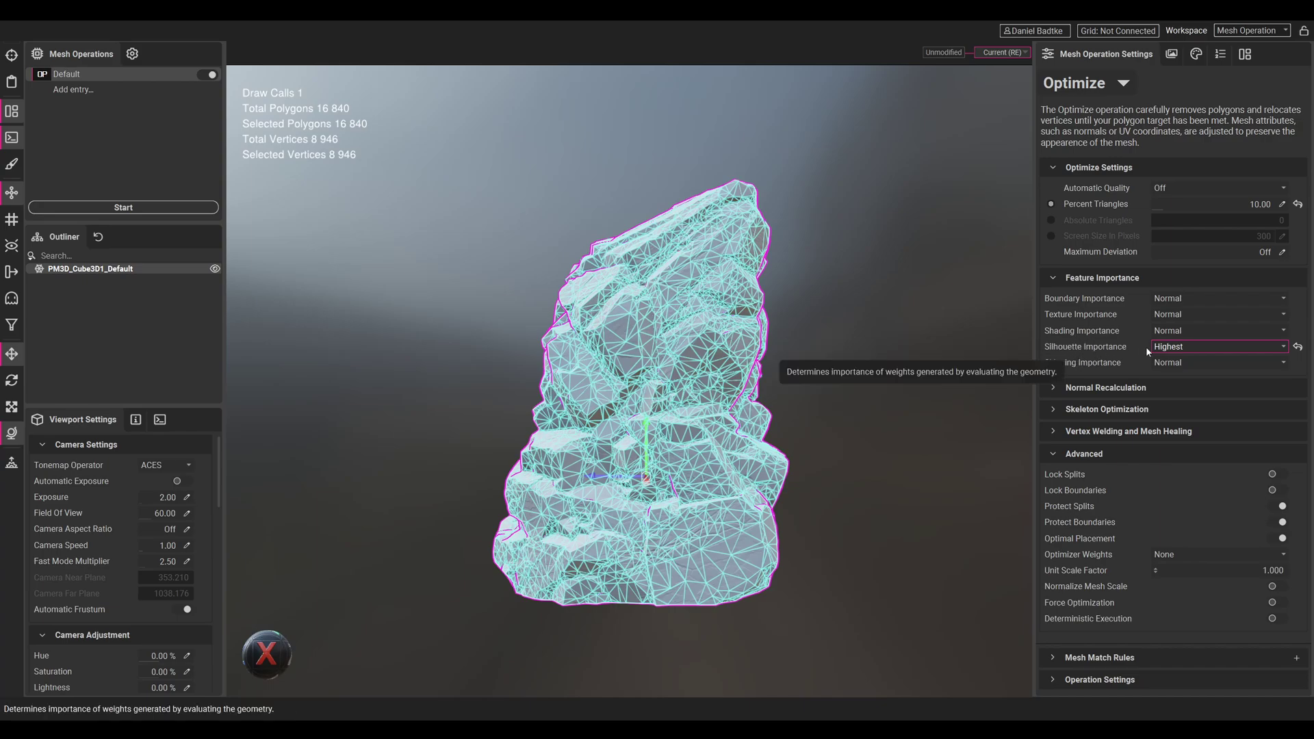
Run the Optimize operation on the processed mesh data and inspect the optimized rock with and without its wireframe.
click(132, 207)
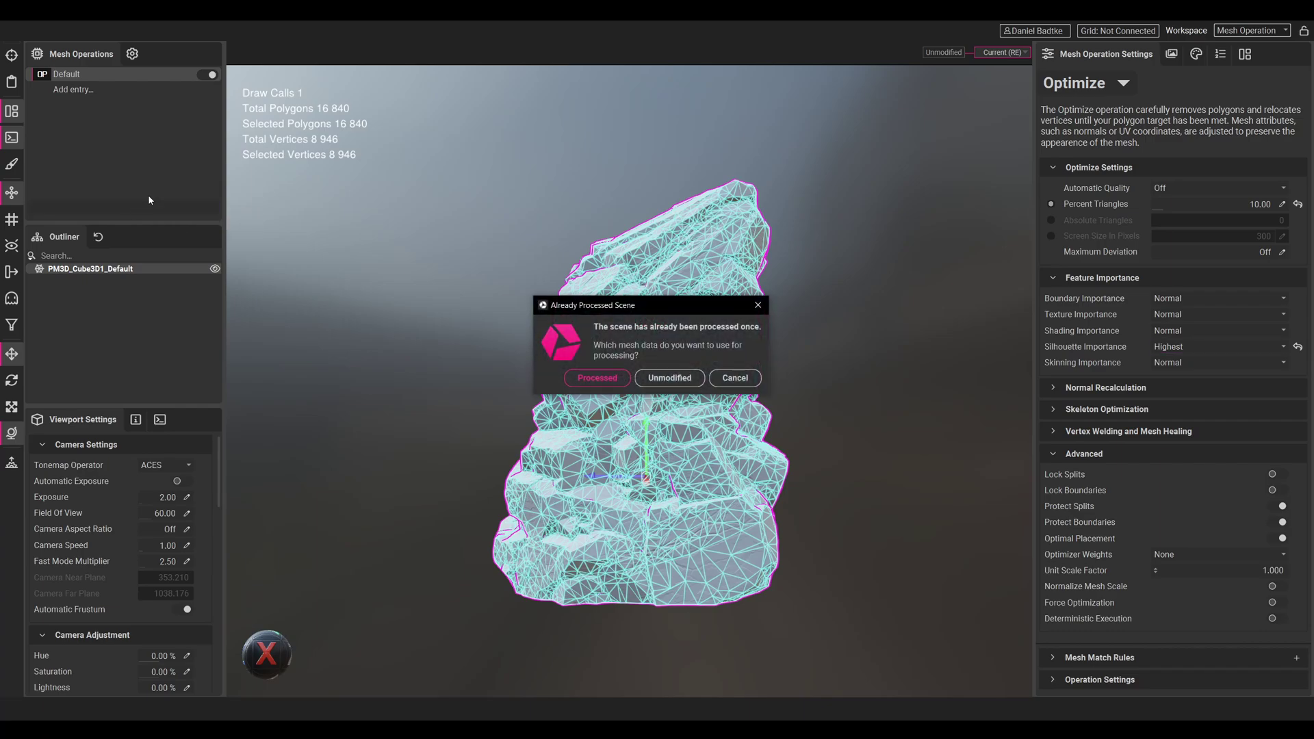
click(607, 382)
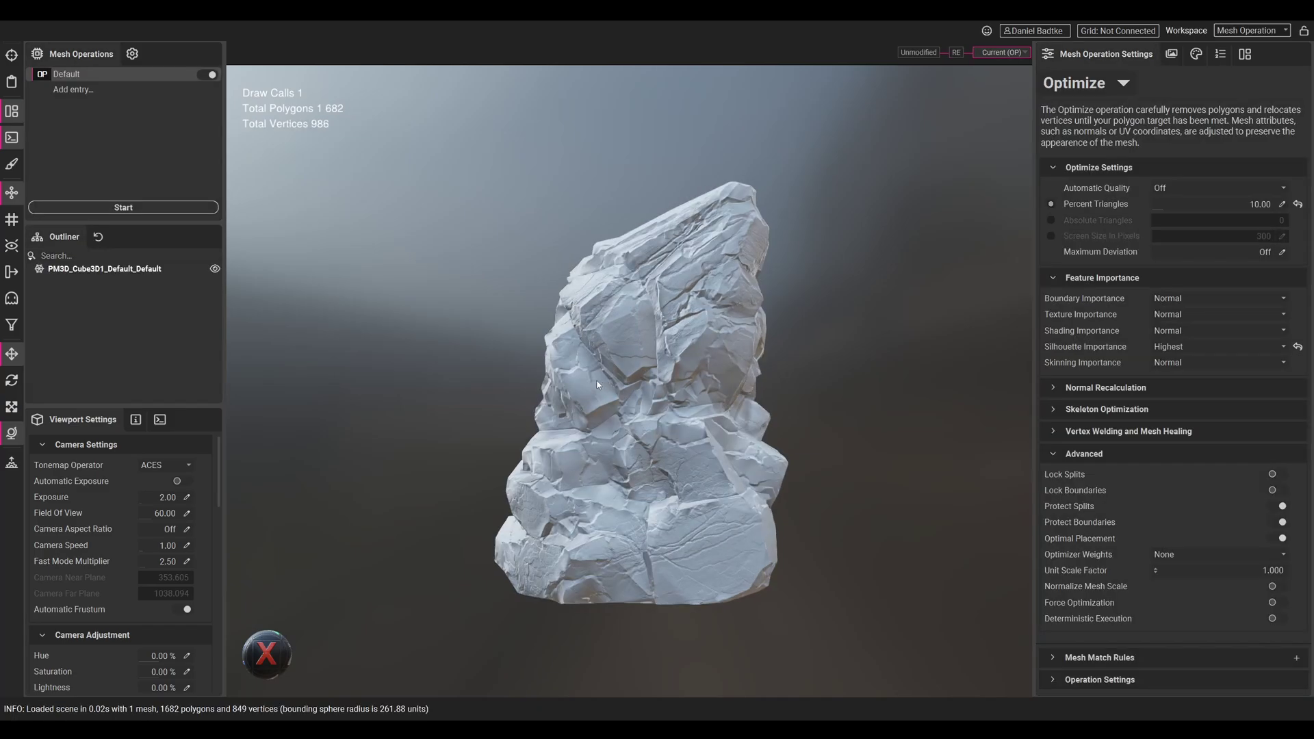
click(623, 382)
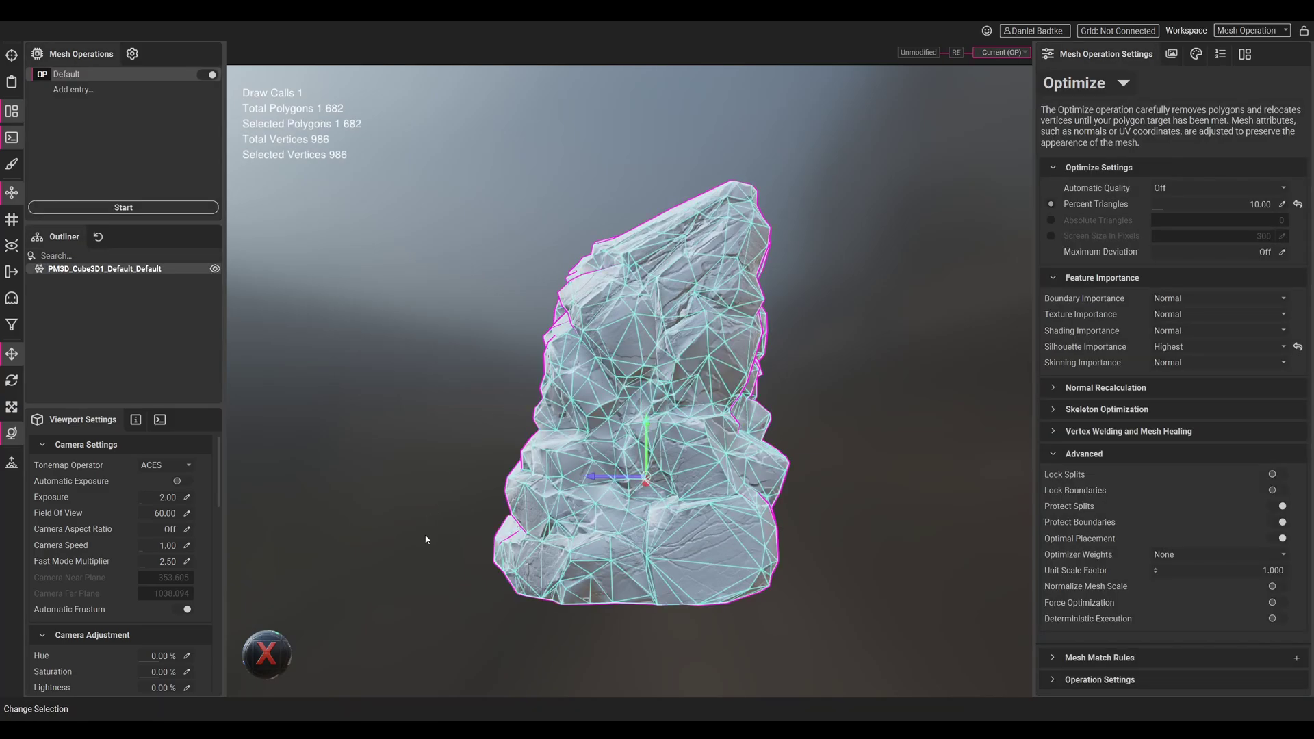
drag(273, 654, 558, 424)
click(842, 323)
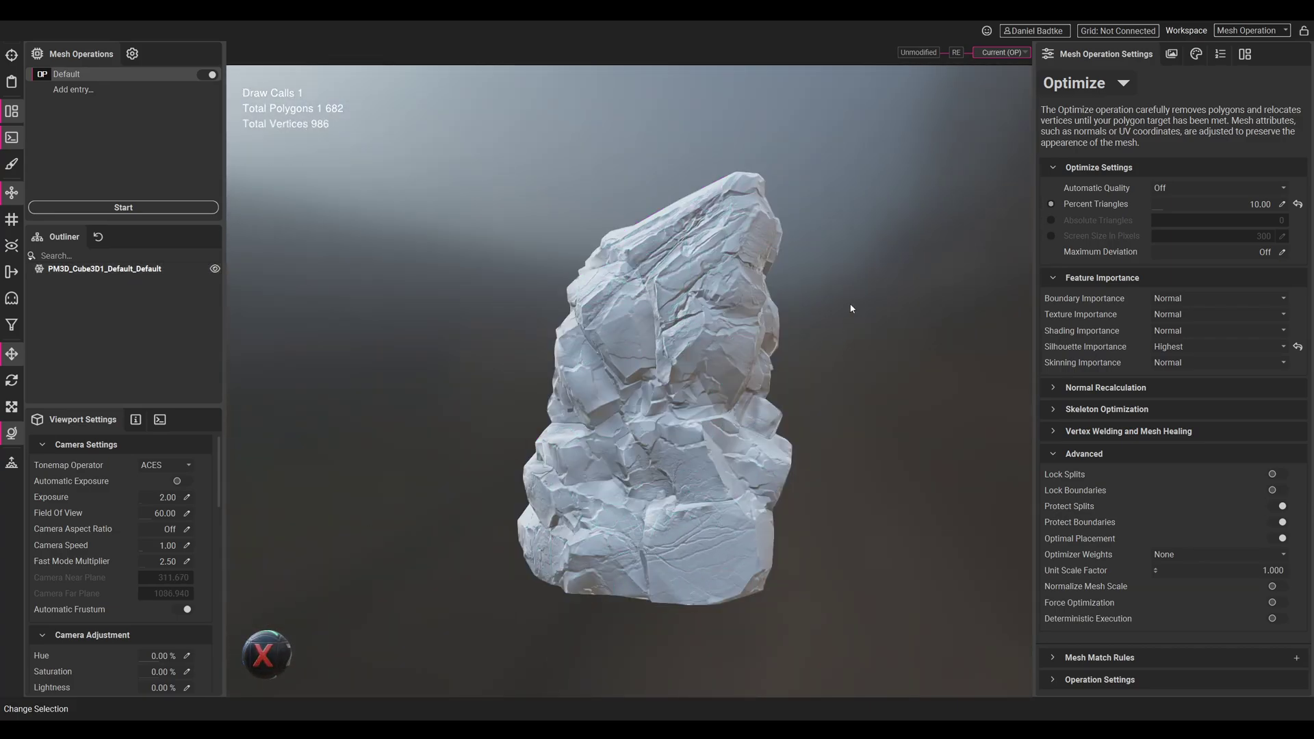
Return to the RE stage of the scene timeline and inspect the remeshed rock's wireframe and baked surface up close.
click(958, 55)
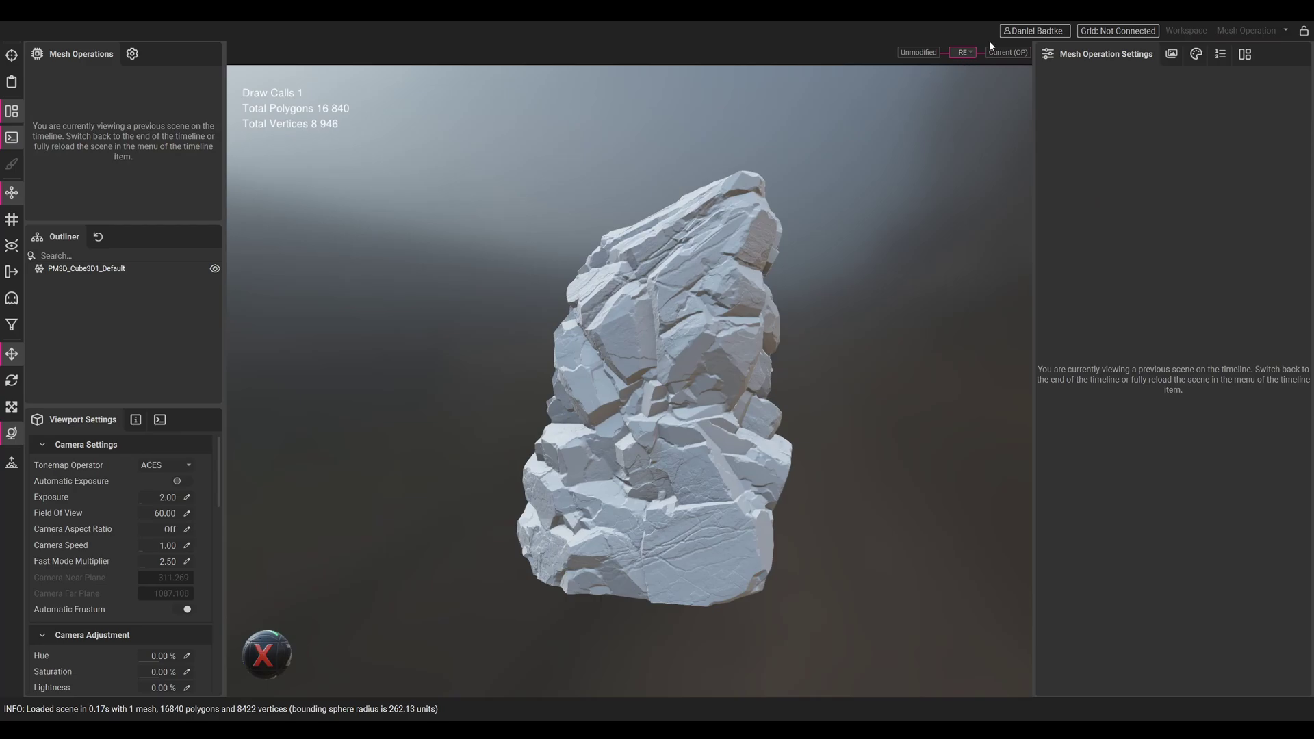
click(606, 521)
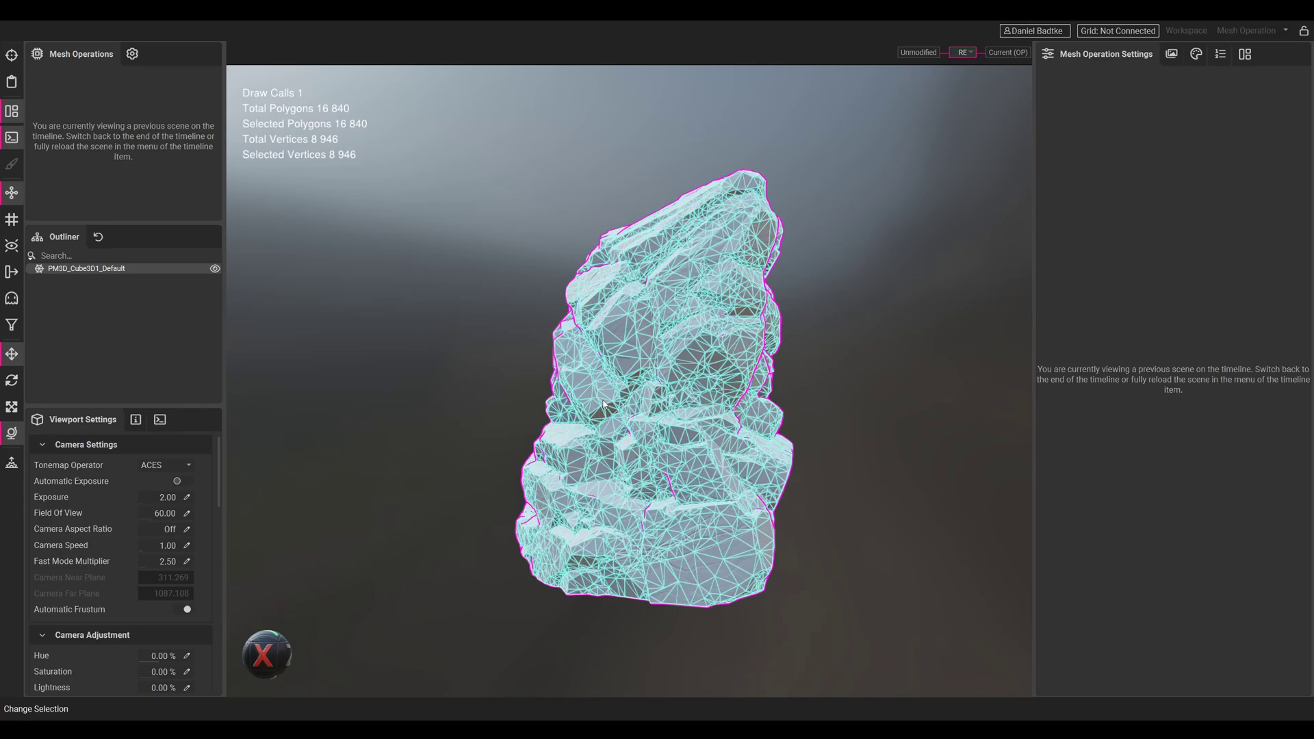
scroll(610, 342, up, 10)
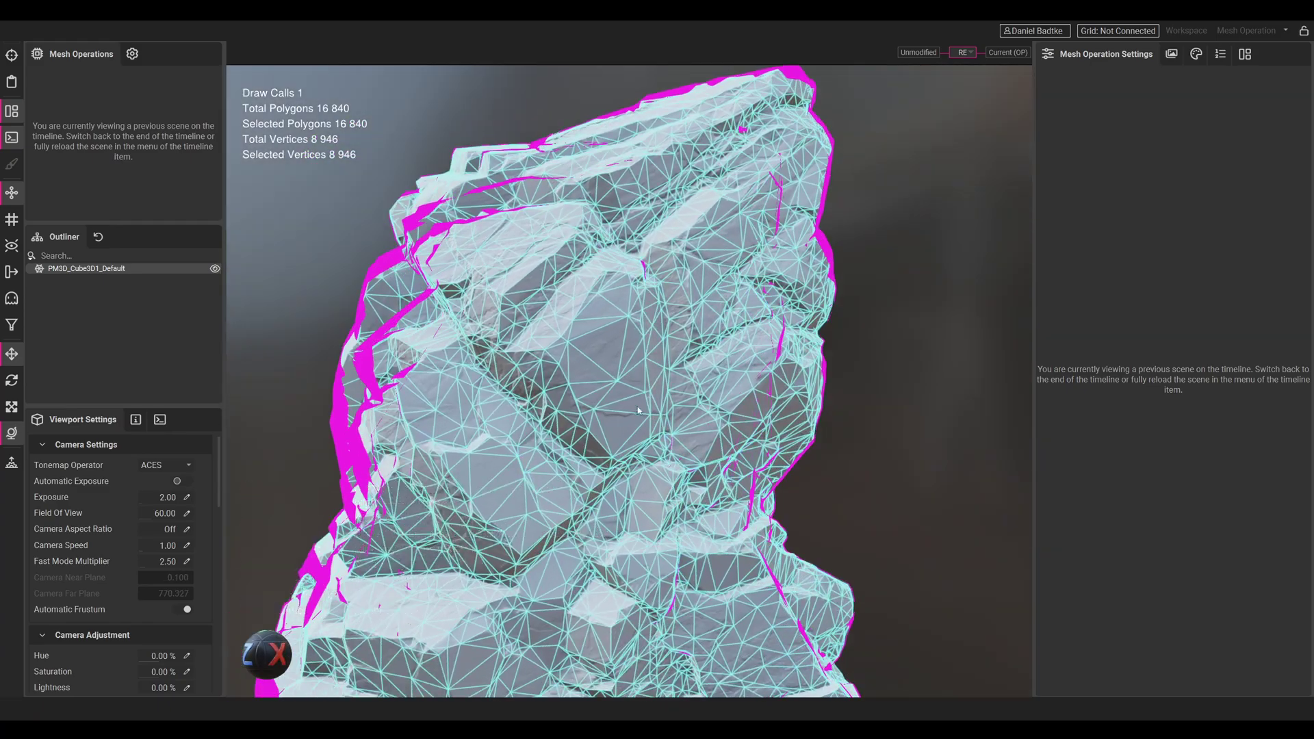
click(637, 411)
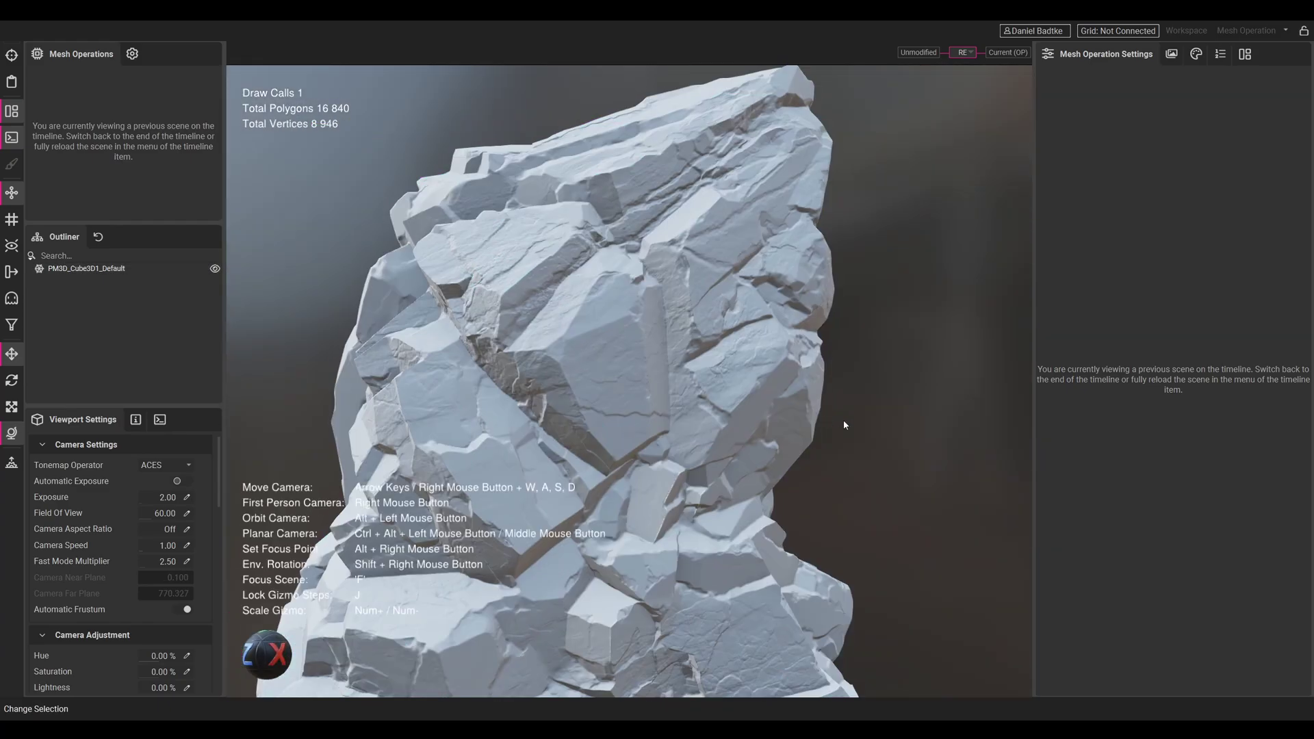
alt+drag(843, 420, 733, 364)
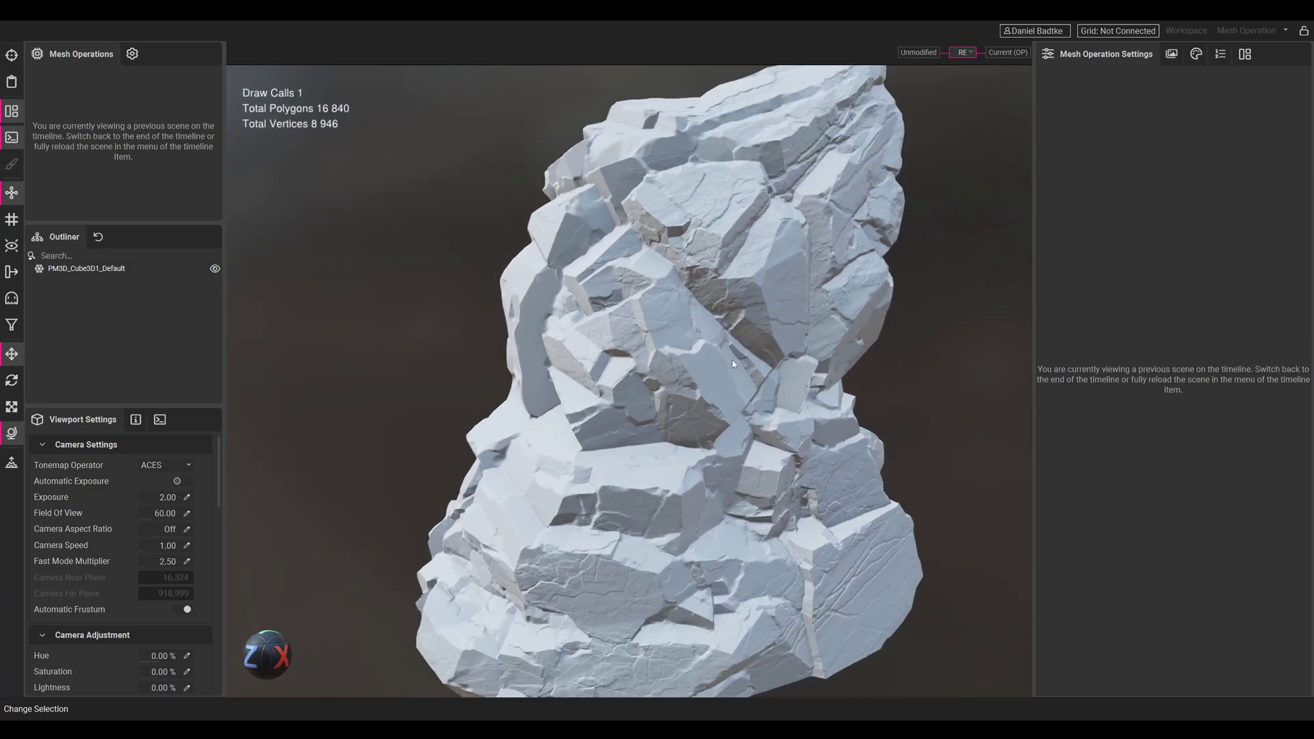
Select the remeshed rock and start exporting only the selection.
click(43, 23)
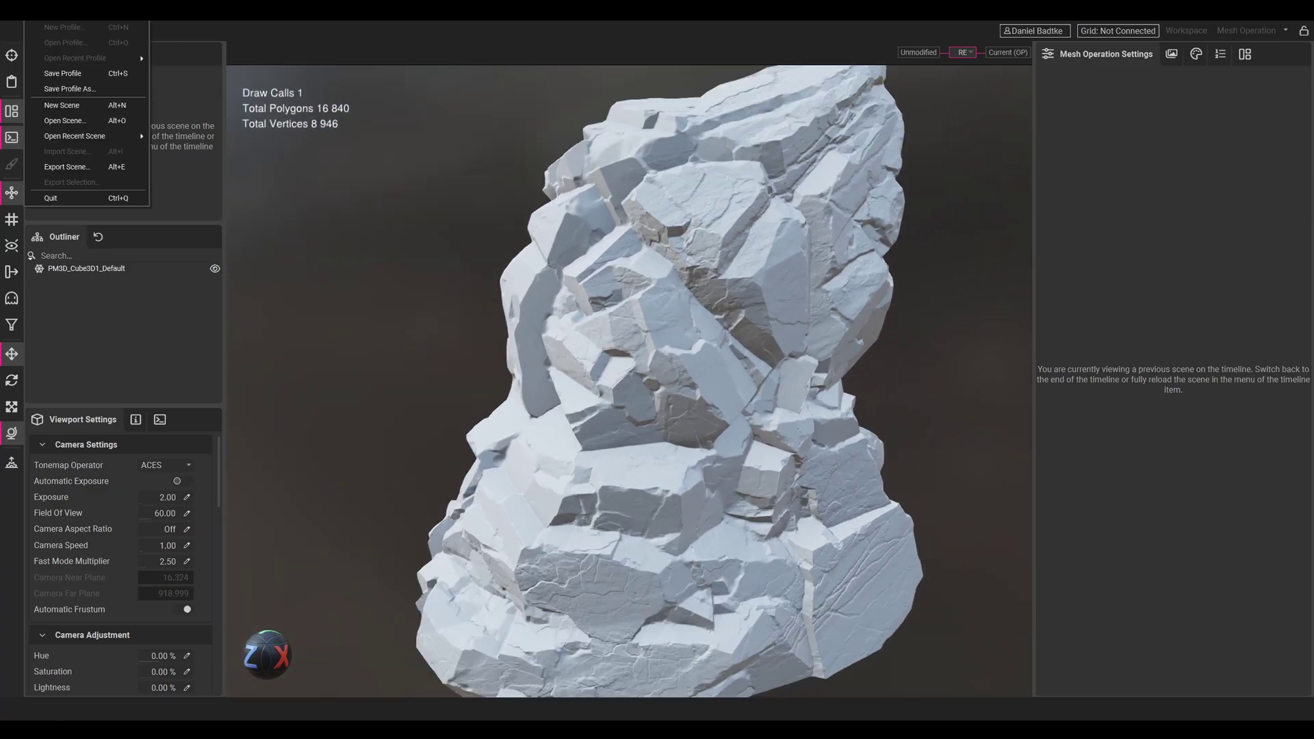
click(92, 168)
click(664, 243)
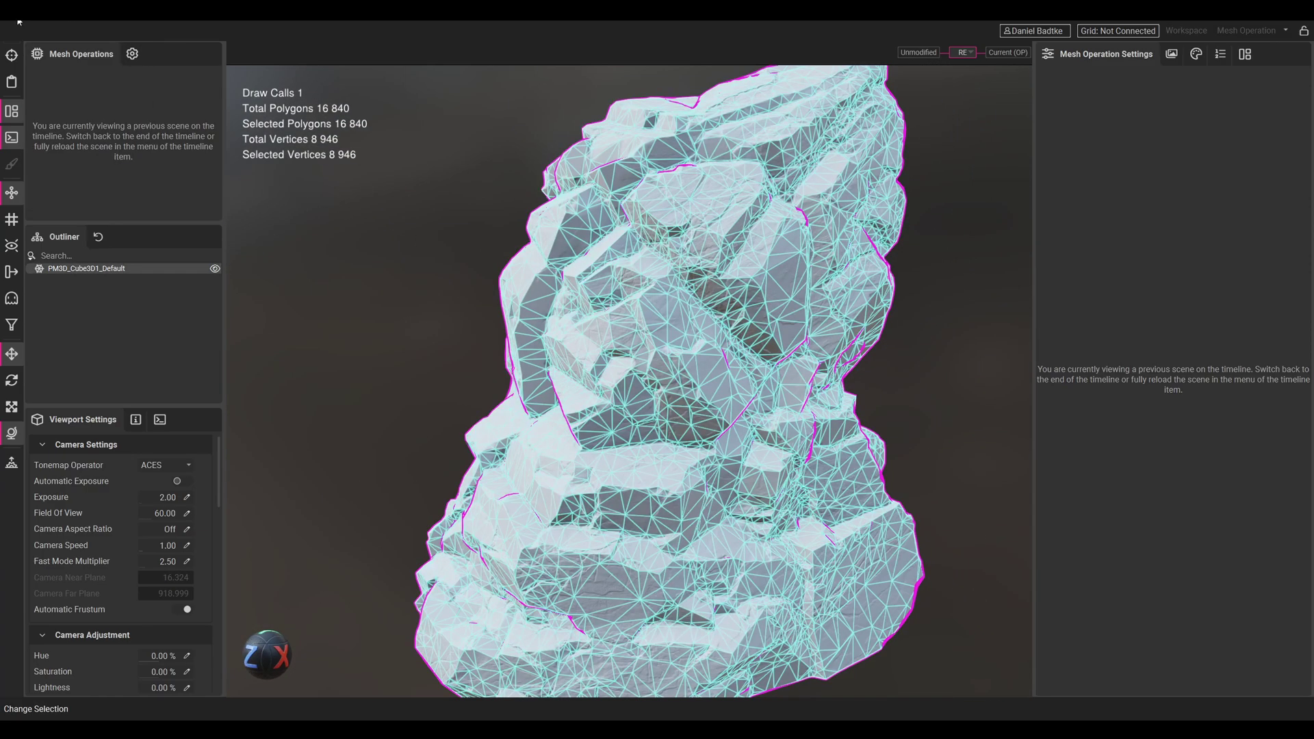
click(43, 23)
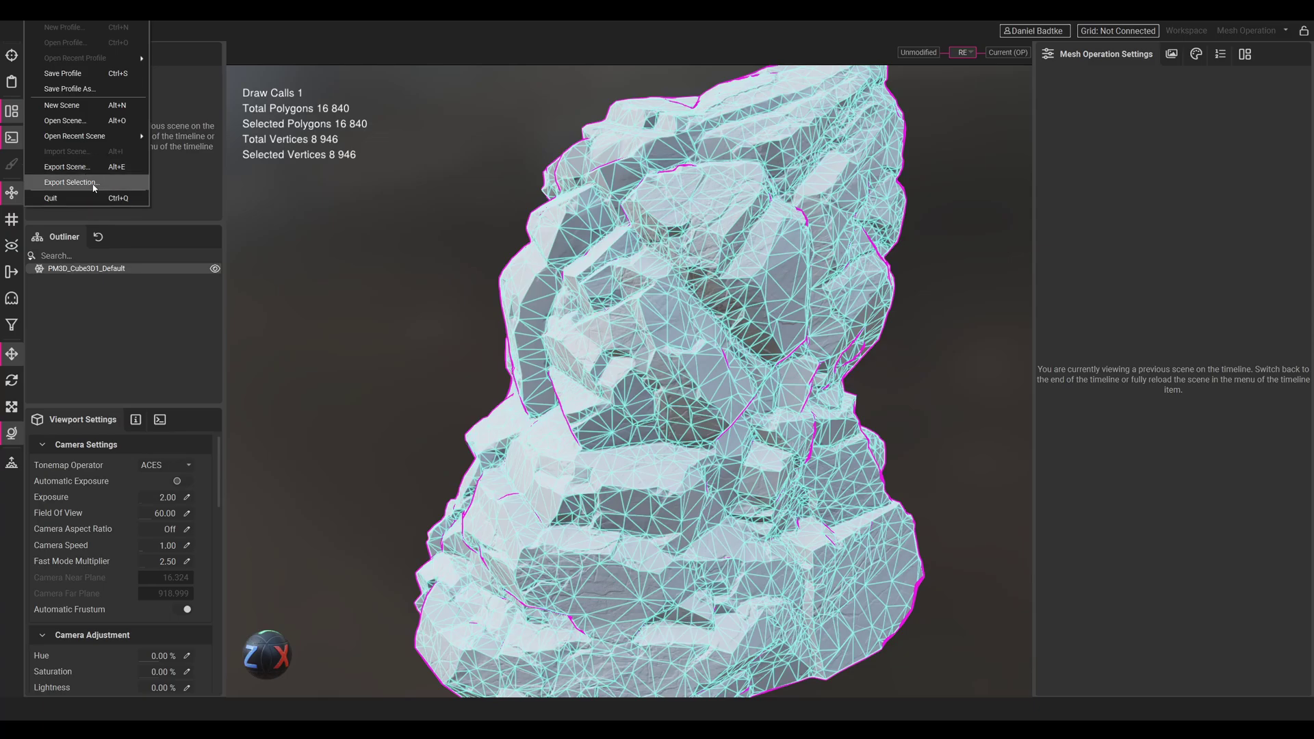
click(94, 186)
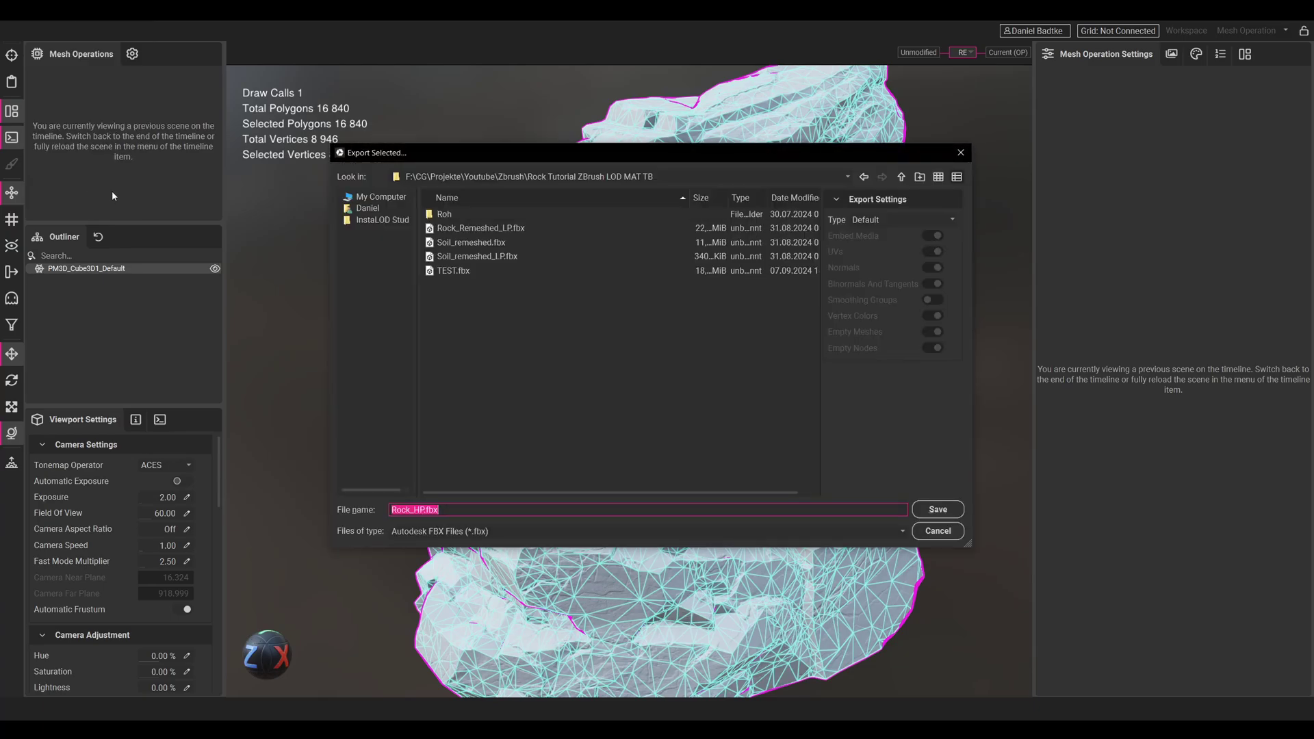
Name the exported FBX file Rock_LP.fbx, check the destination folder and save it.
click(445, 510)
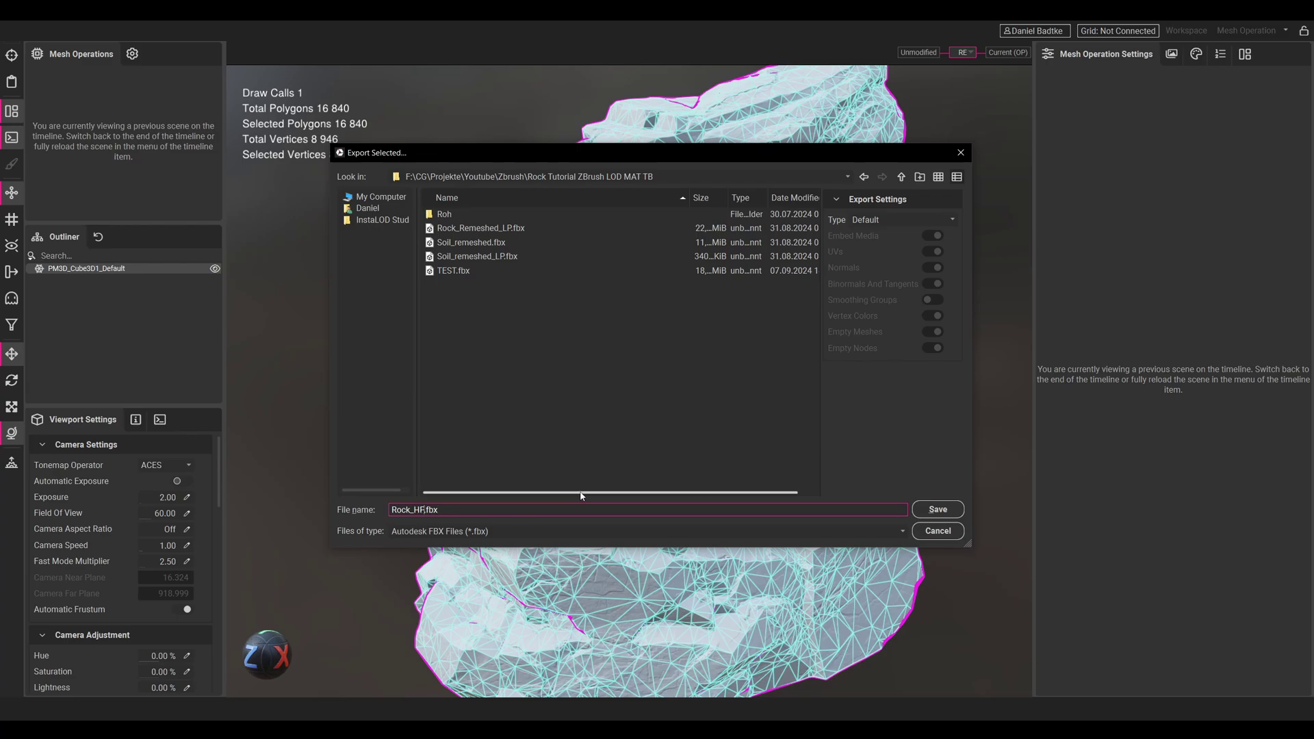
text(_)
key(BackSpace)
key(BackSpace)
key(BackSpace)
text(LP)
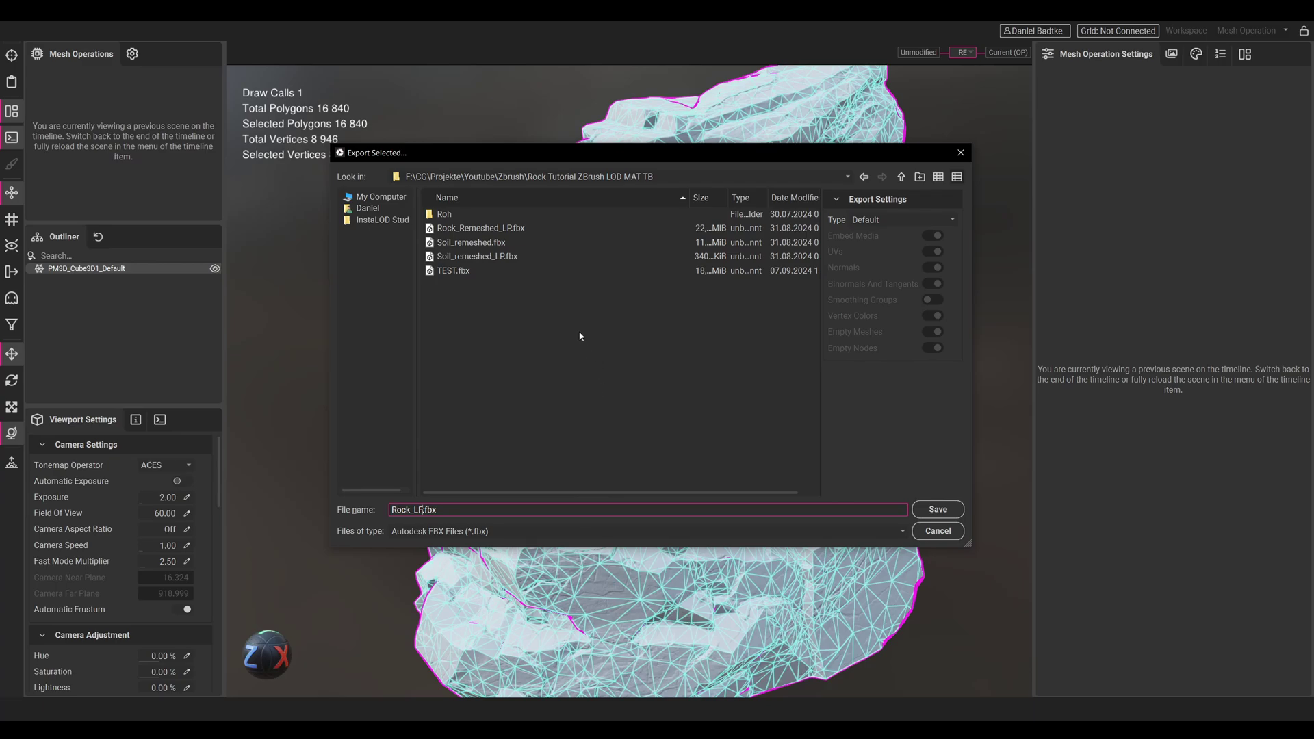
click(899, 178)
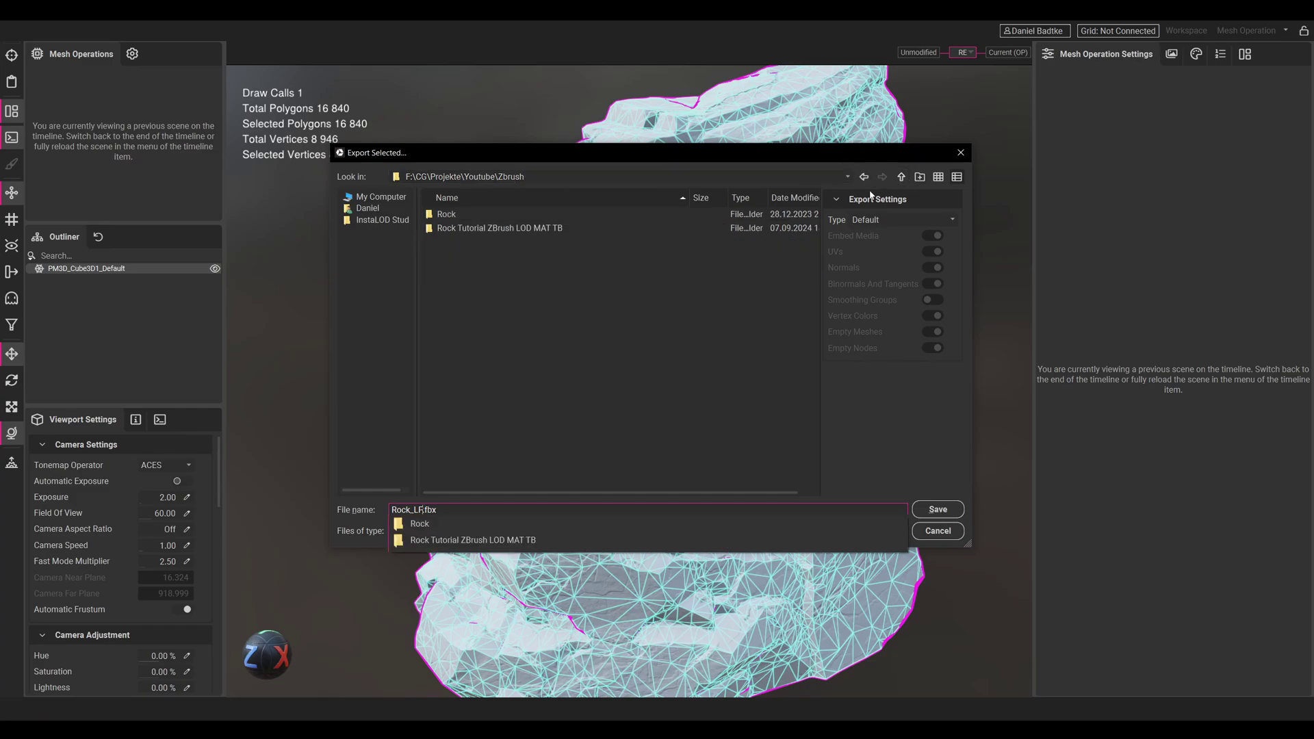
double_click(541, 229)
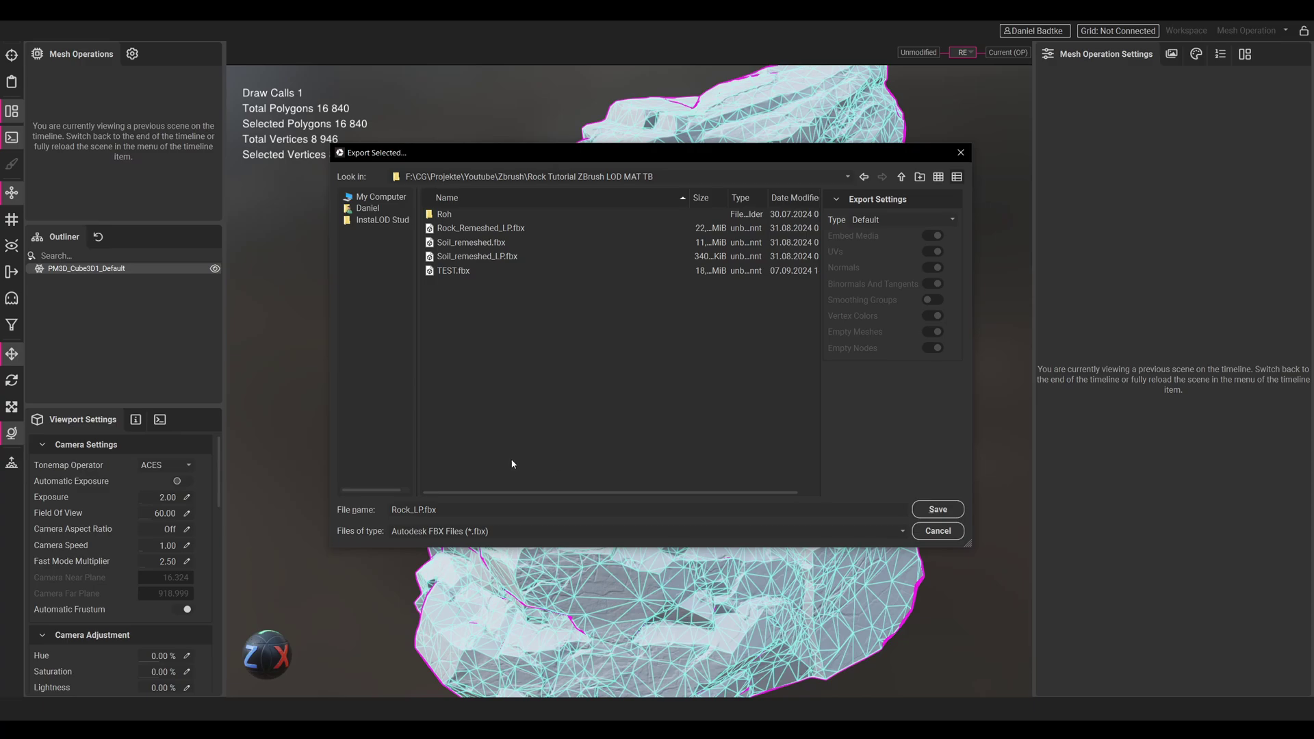
click(946, 510)
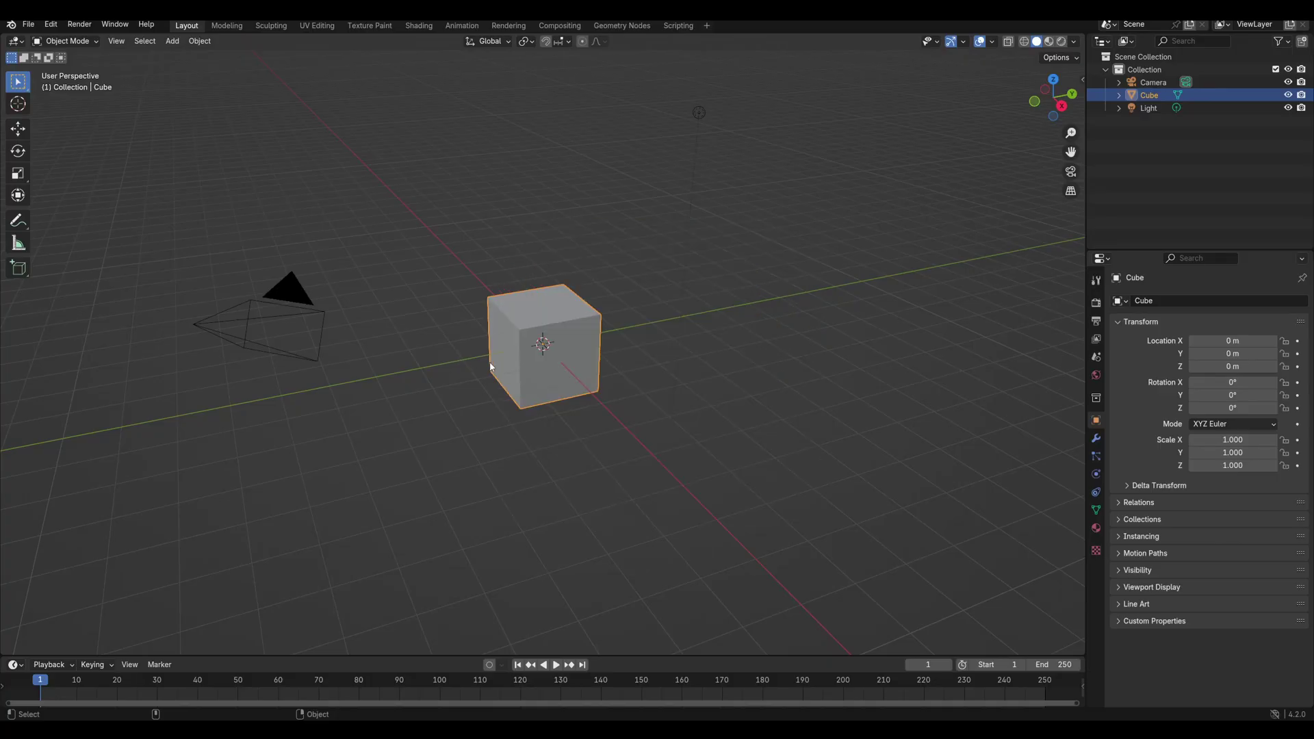
Delete the default cube and import Rock_LP.fbx from the LOD folder into the Blender scene with the default FBX options.
key(Delete)
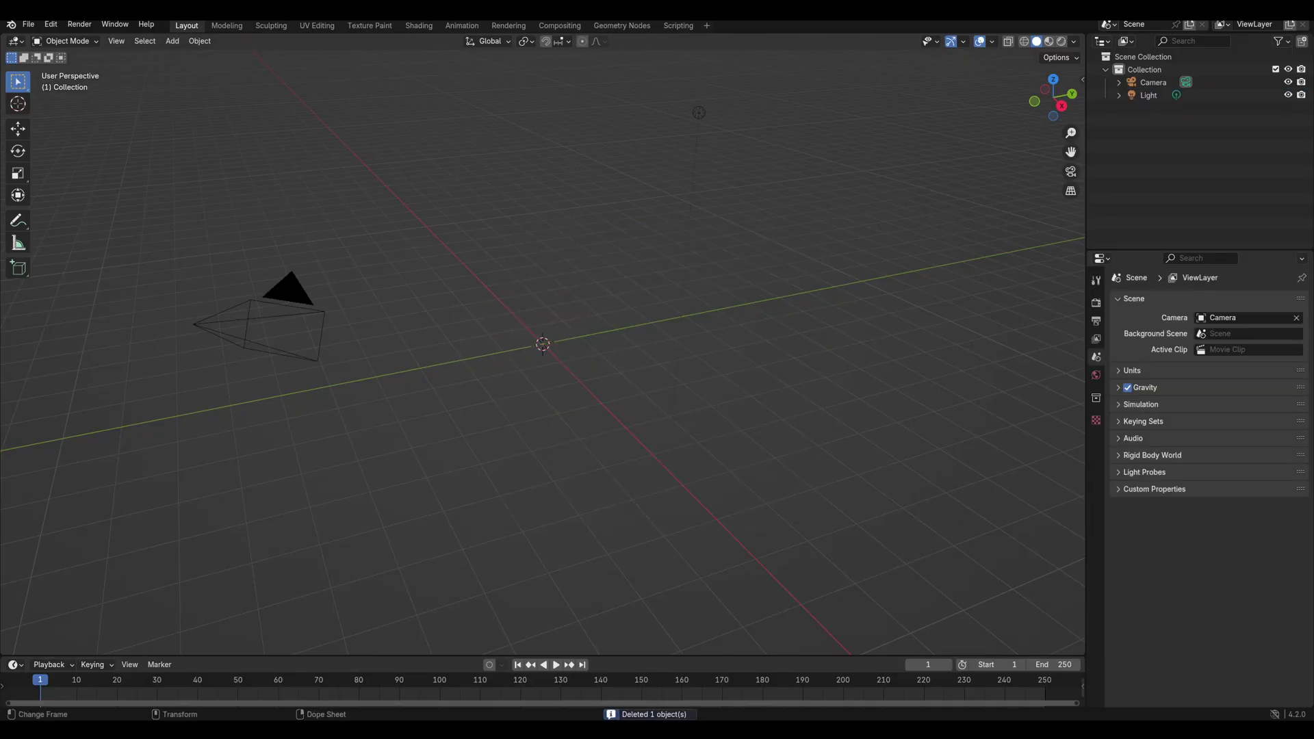
key(alt+Tab)
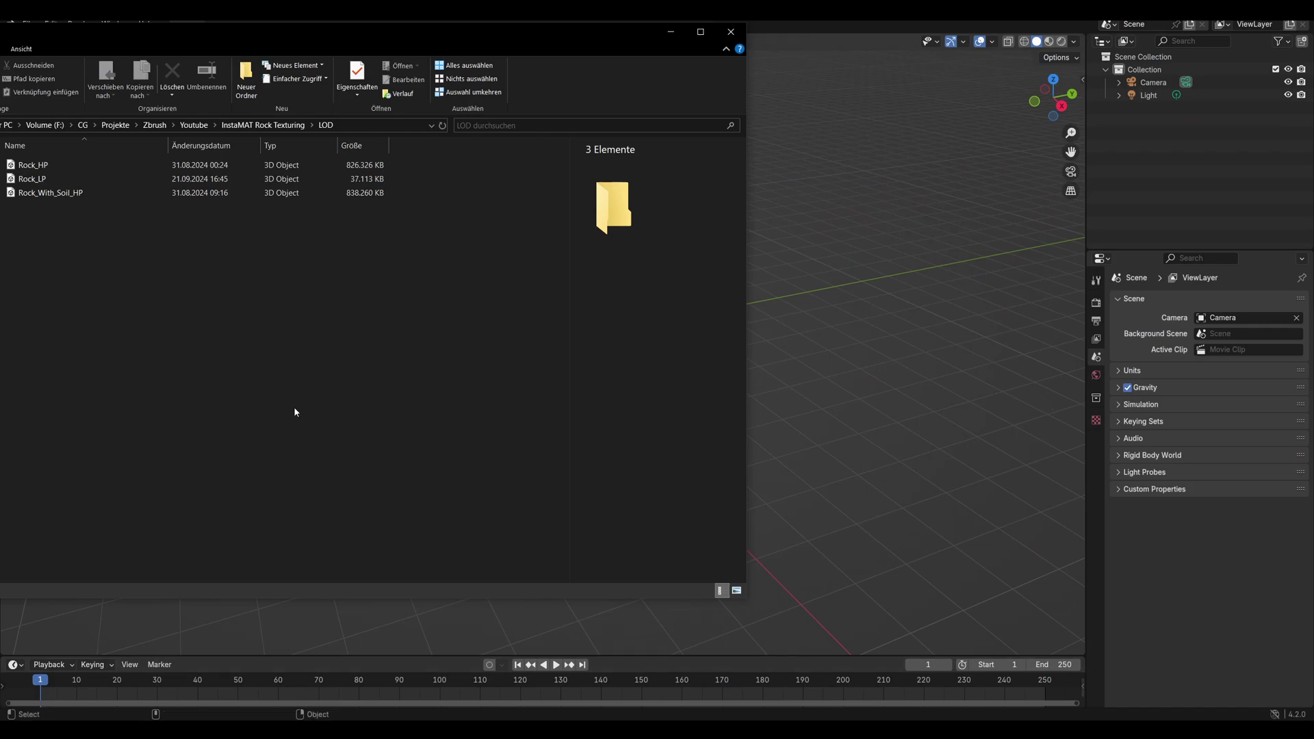
click(40, 180)
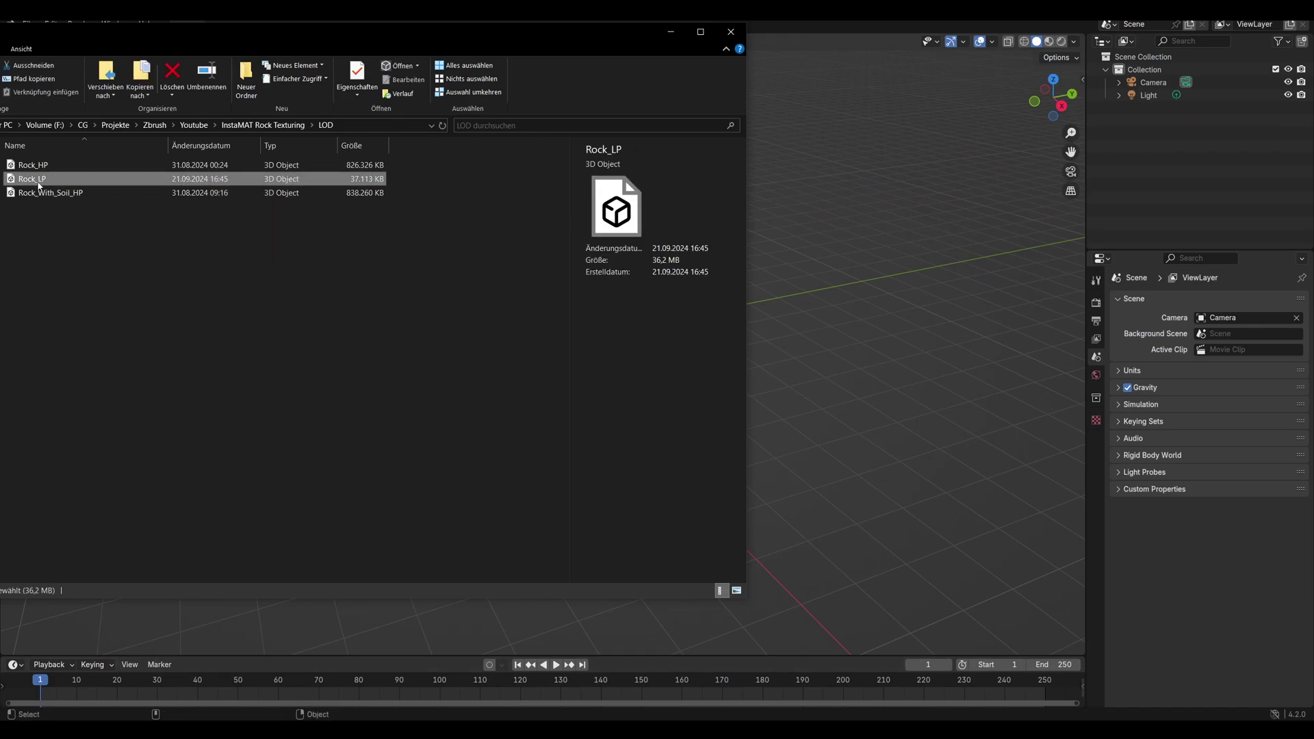
drag(40, 185, 825, 306)
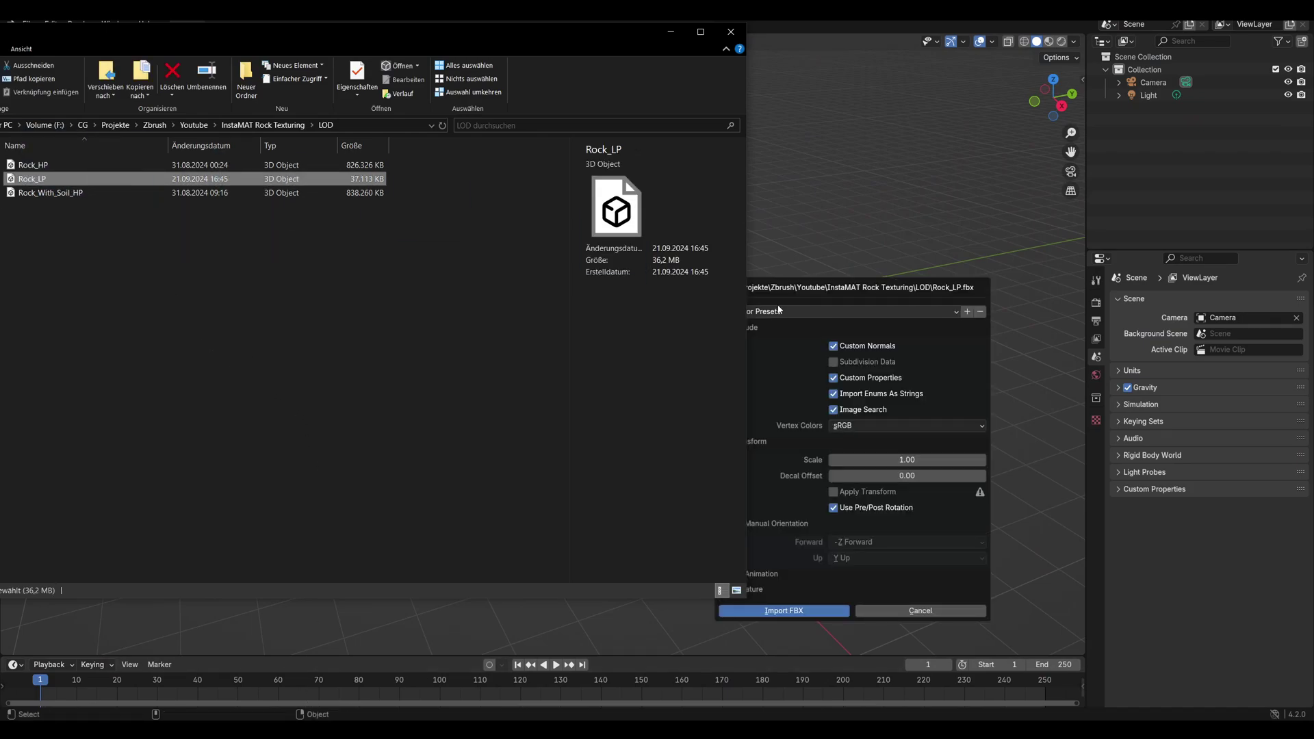
click(845, 616)
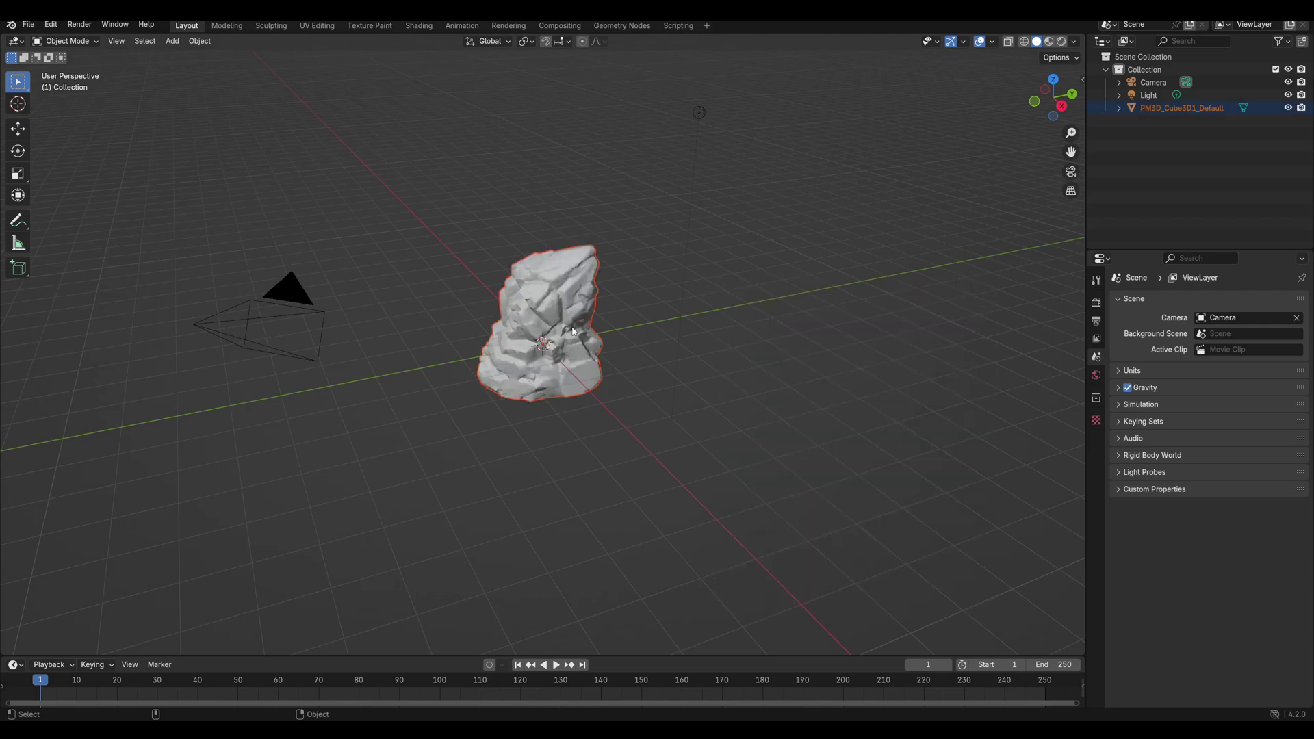
Select the imported rock, enter Edit Mode and clear the mesh selection to inspect its triangle topology from several sides.
click(572, 330)
scroll(556, 290, up, 5)
middle_drag(556, 289, 805, 409)
key(Tab)
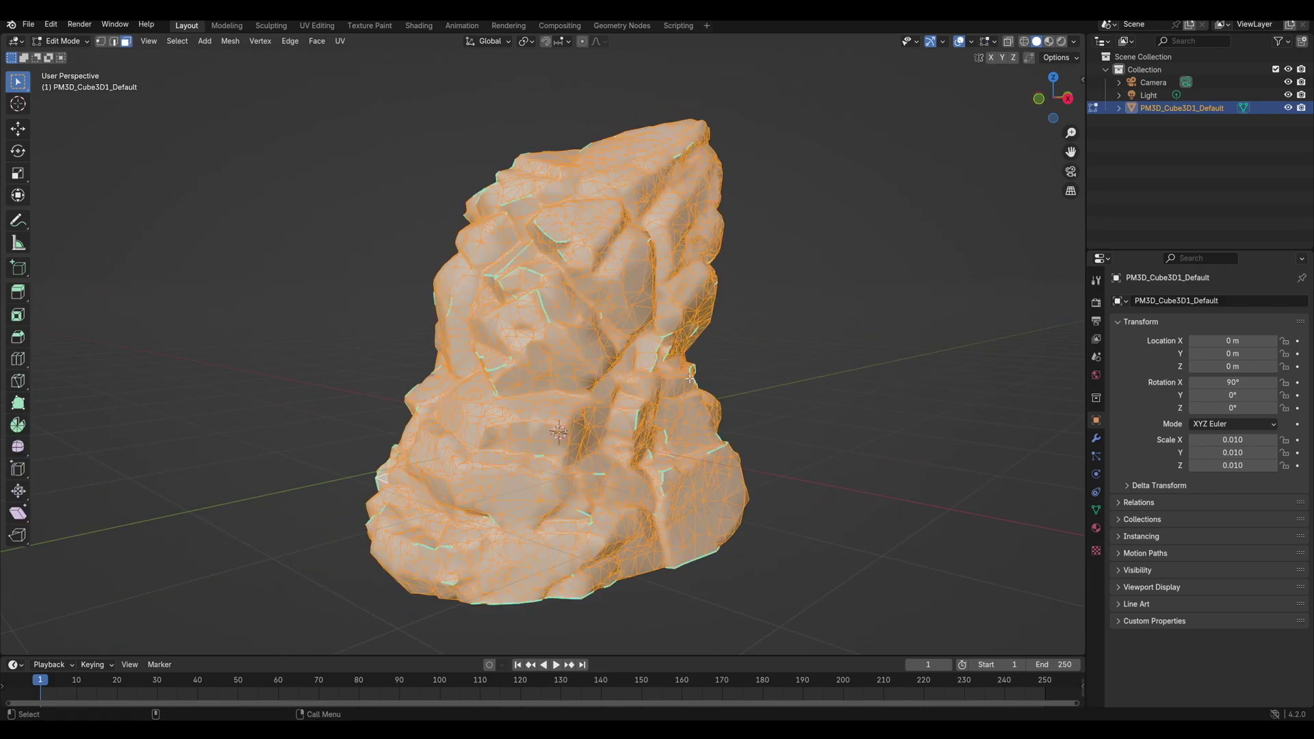
middle_drag(690, 377, 757, 378)
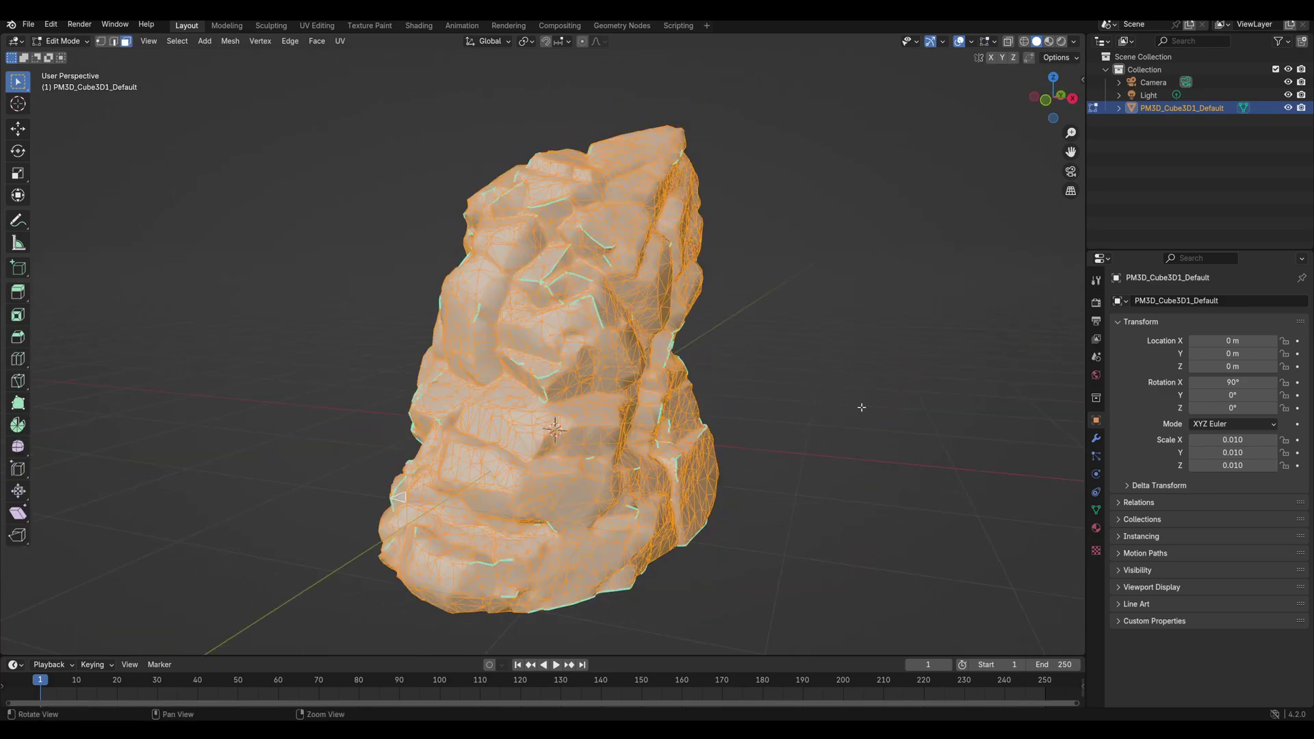
mouse_move(861, 408)
middle_down()
mouse_move(771, 378)
mouse_move(842, 411)
middle_up()
key(alt+a)
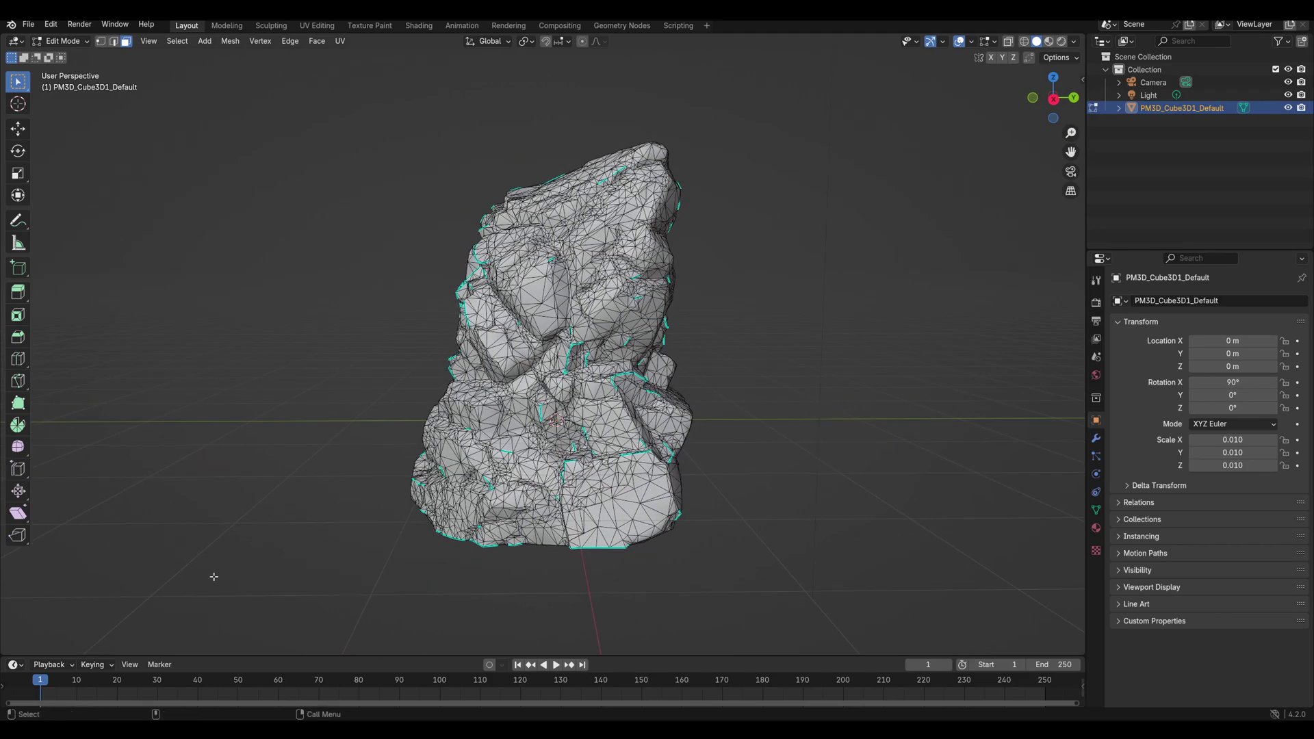
Switch back to the mesh-processing application and inspect the remeshed rock's wireframe from another angle.
click(220, 661)
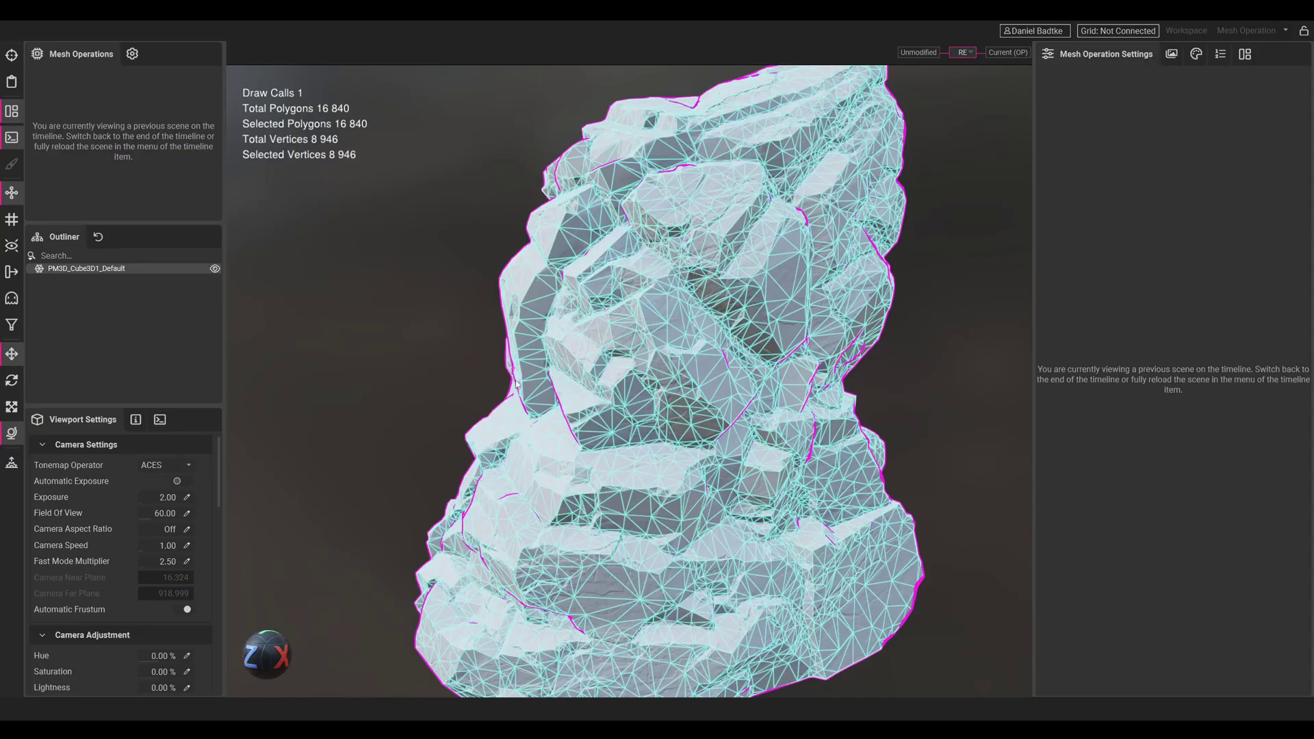
scroll(655, 508, up, 3)
right_drag(655, 508, 706, 515)
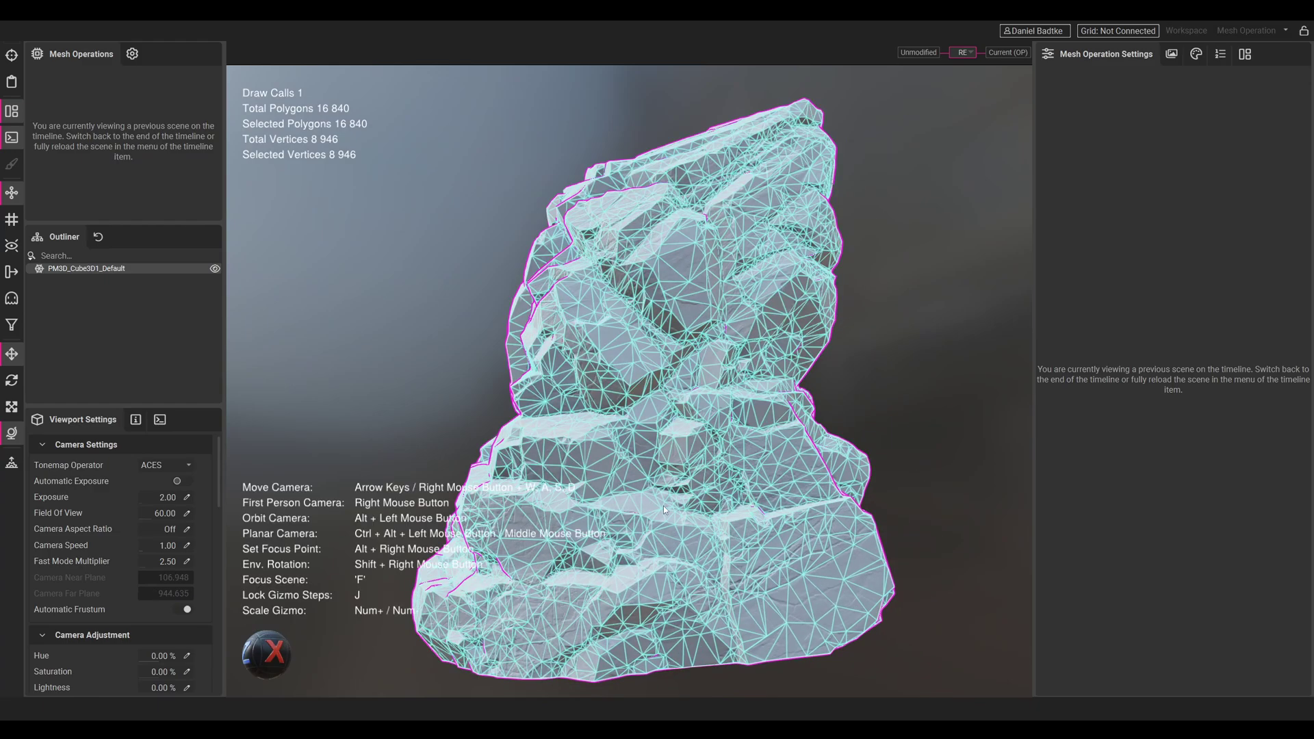